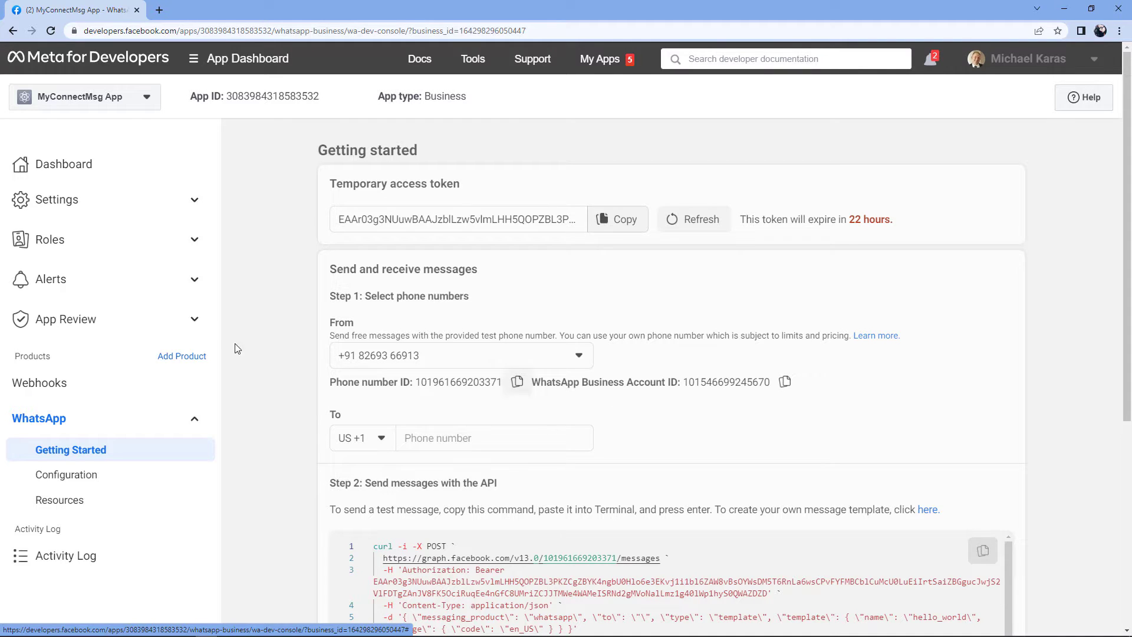
Step: Scroll down the WhatsApp Getting Started page to Step 2: Send messages with the API
scroll(257, 418, down, 1)
scroll(258, 417, down, 1)
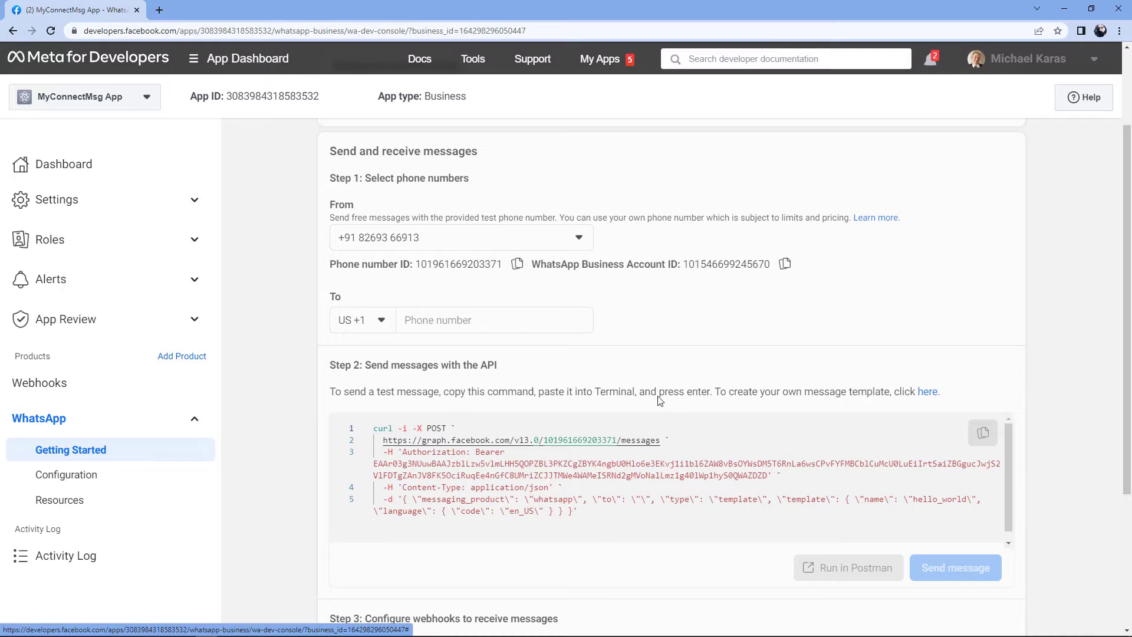
Step: Open WhatsApp Manager's Message templates list from the Step 2 'here' link and browse the templates
click(928, 392)
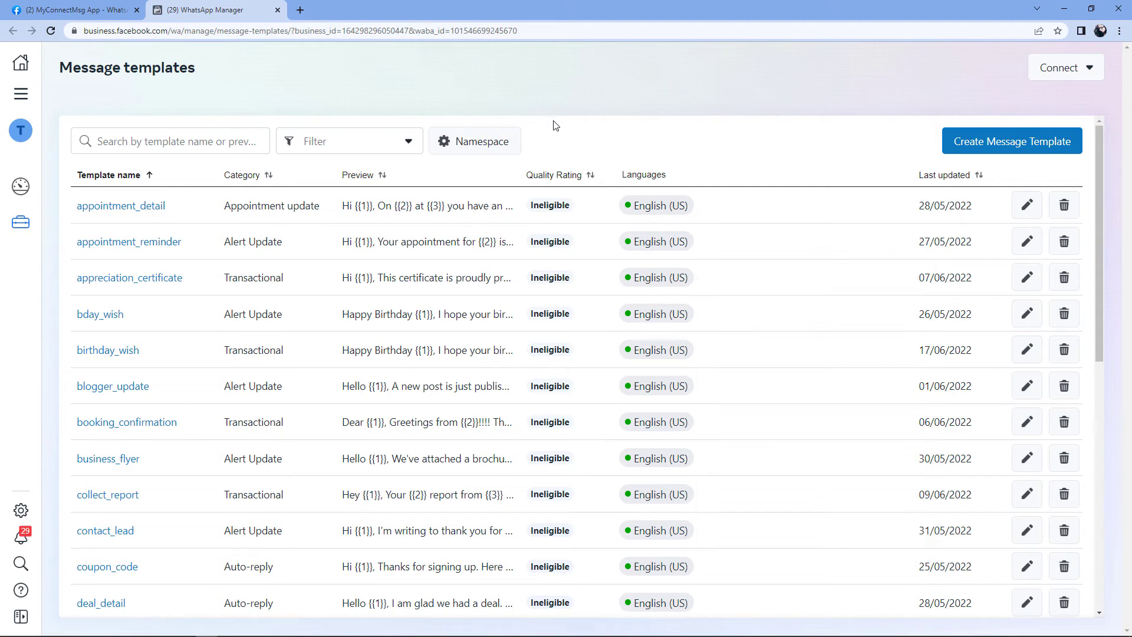
scroll(319, 186, down, 2)
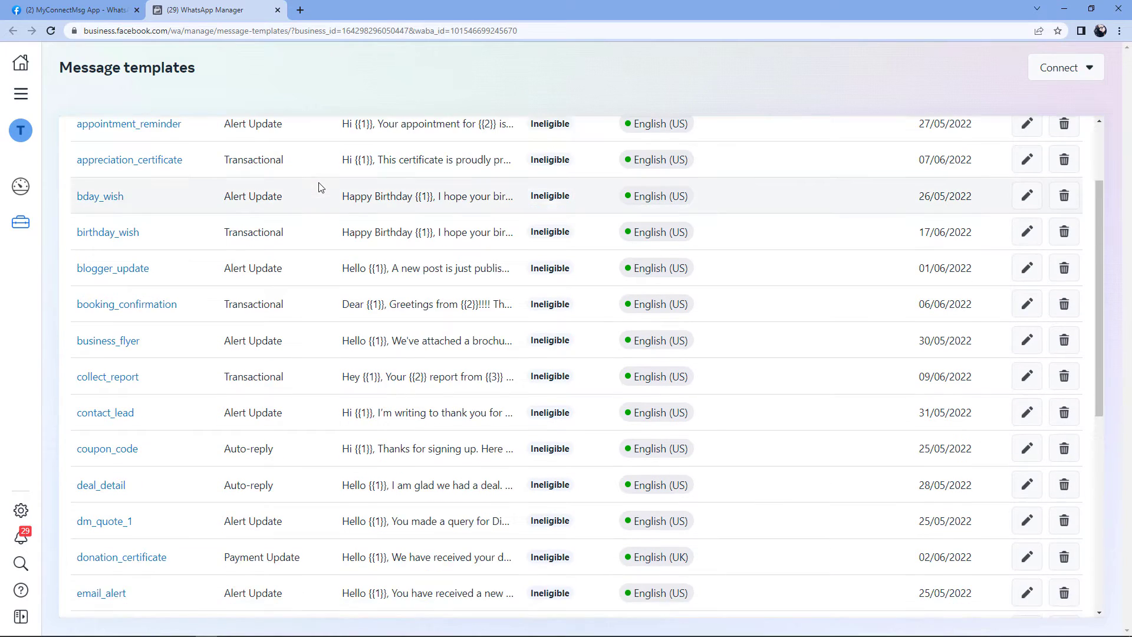
scroll(319, 187, down, 7)
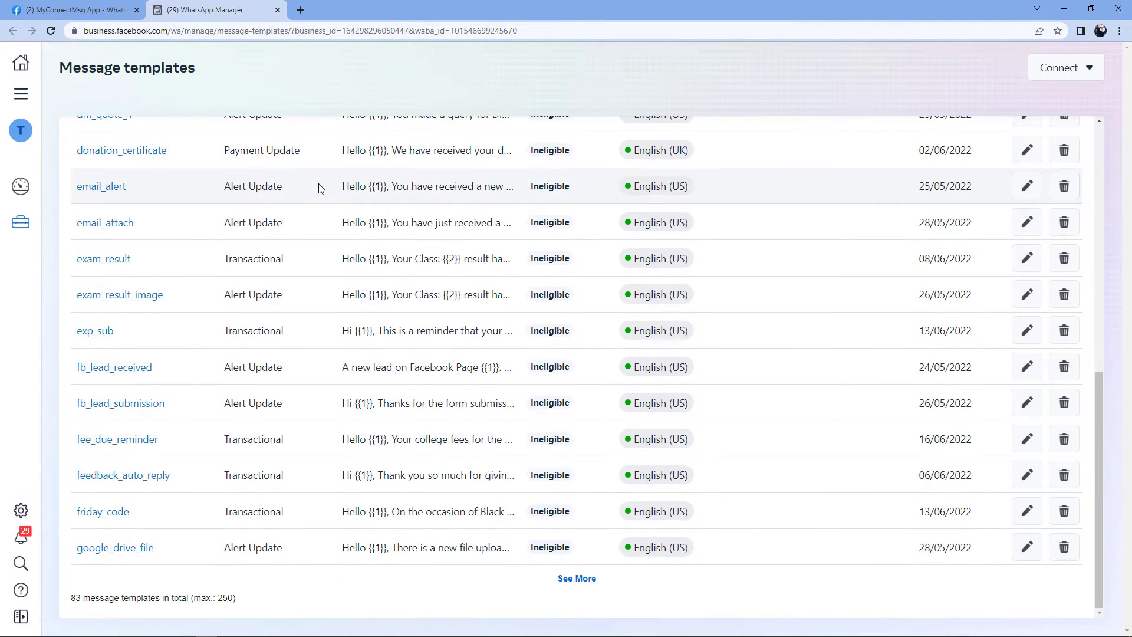
scroll(319, 187, up, 9)
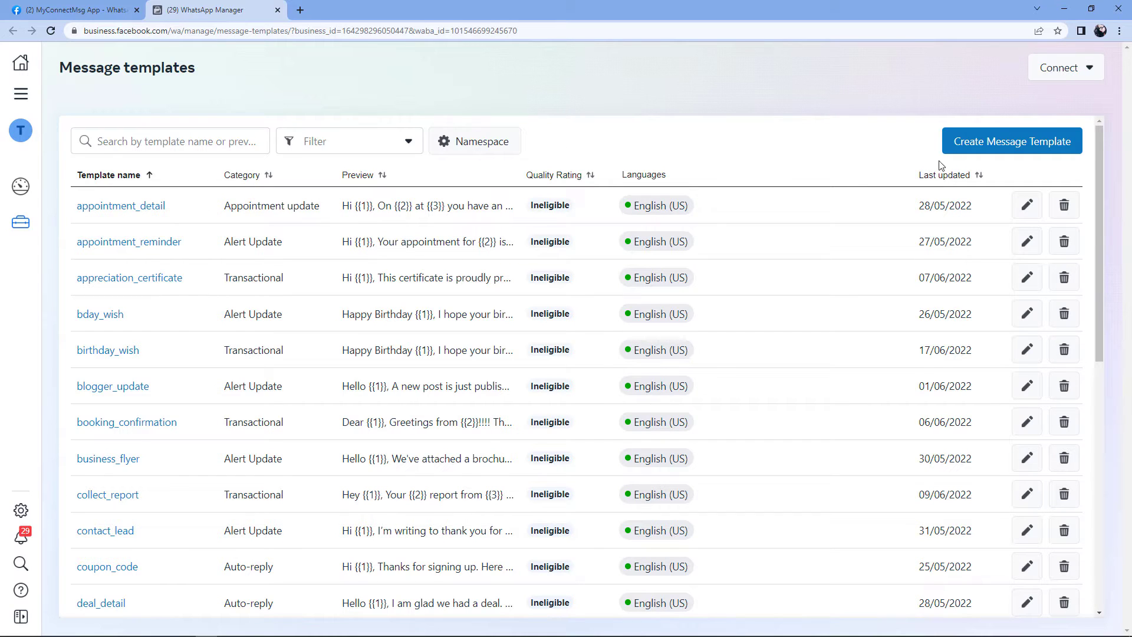
Step: Create a new message template with Marketing selected as its category
click(1011, 149)
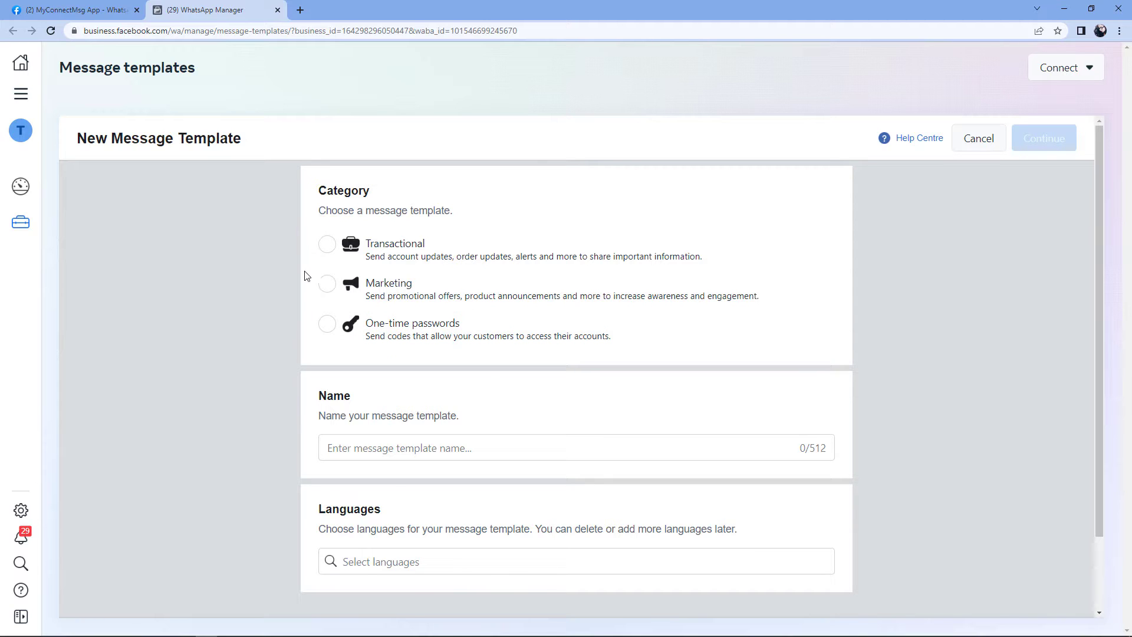
click(325, 286)
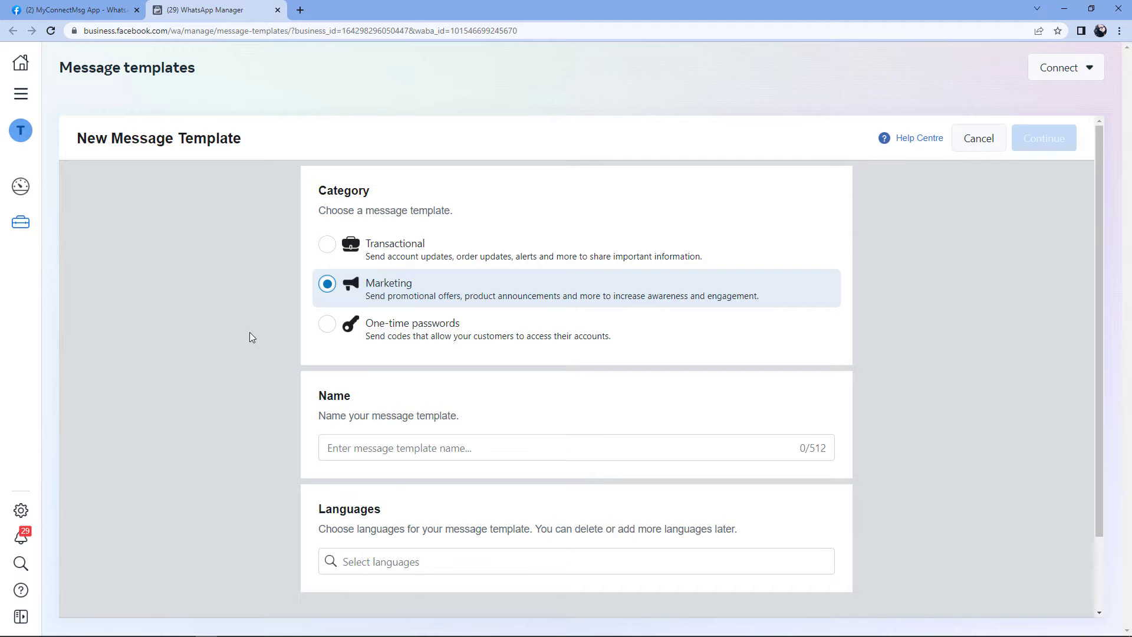
scroll(273, 277, down, 1)
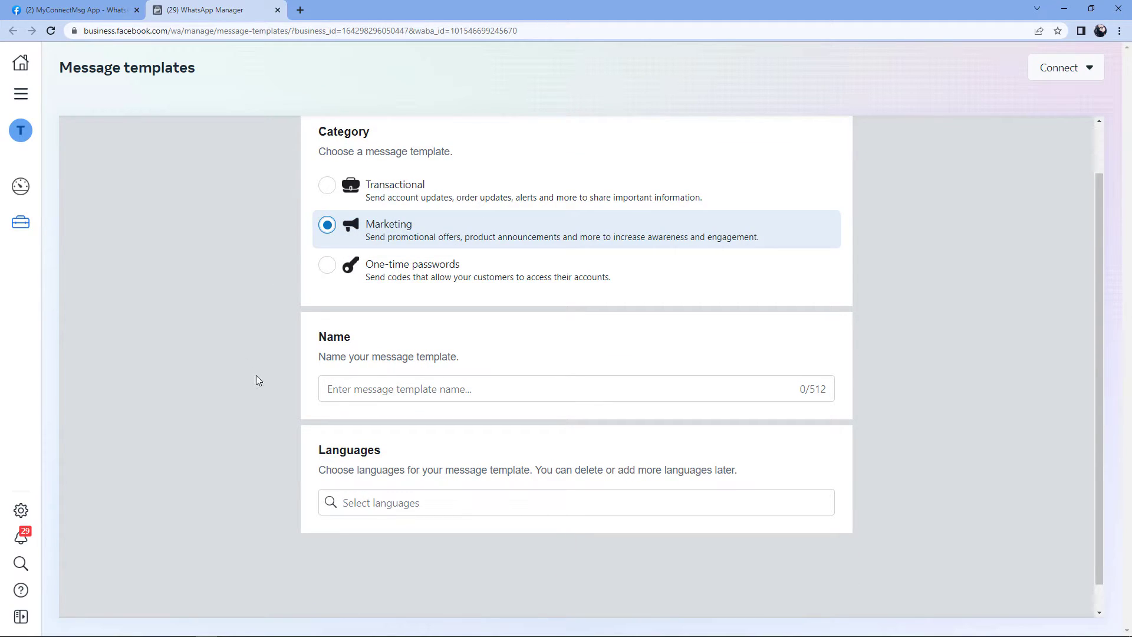
Step: Enter 'birthday_wishes' as the template name, removing the stray extra underscore
click(375, 393)
text(birthday_)
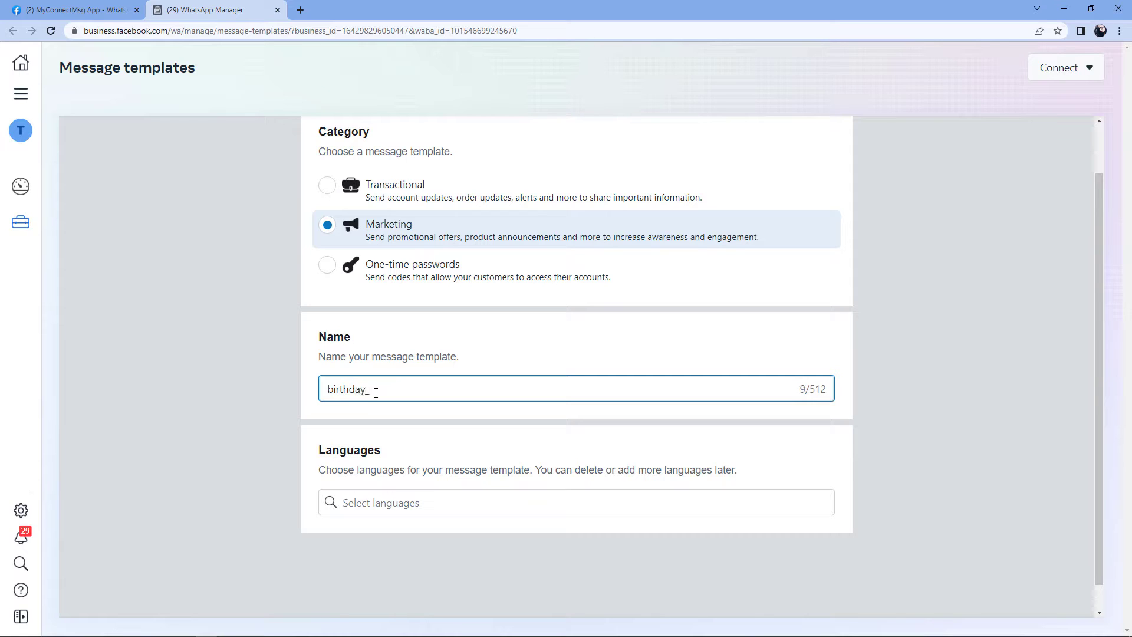
text(wishes)
drag(371, 389, 367, 390)
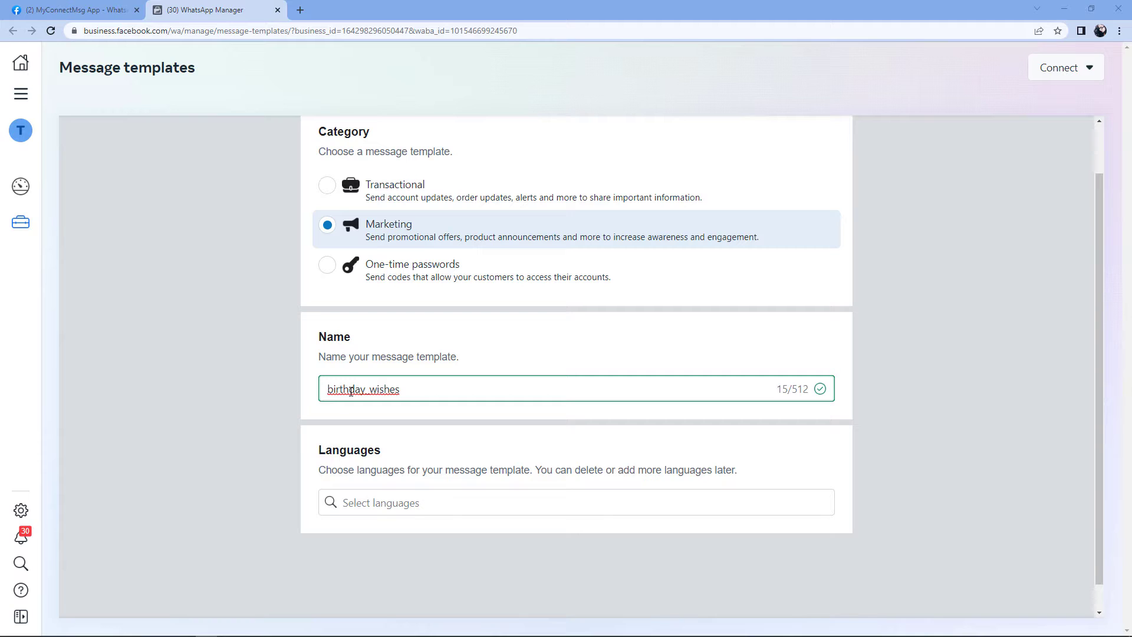
text(_)
key(BackSpace)
click(267, 411)
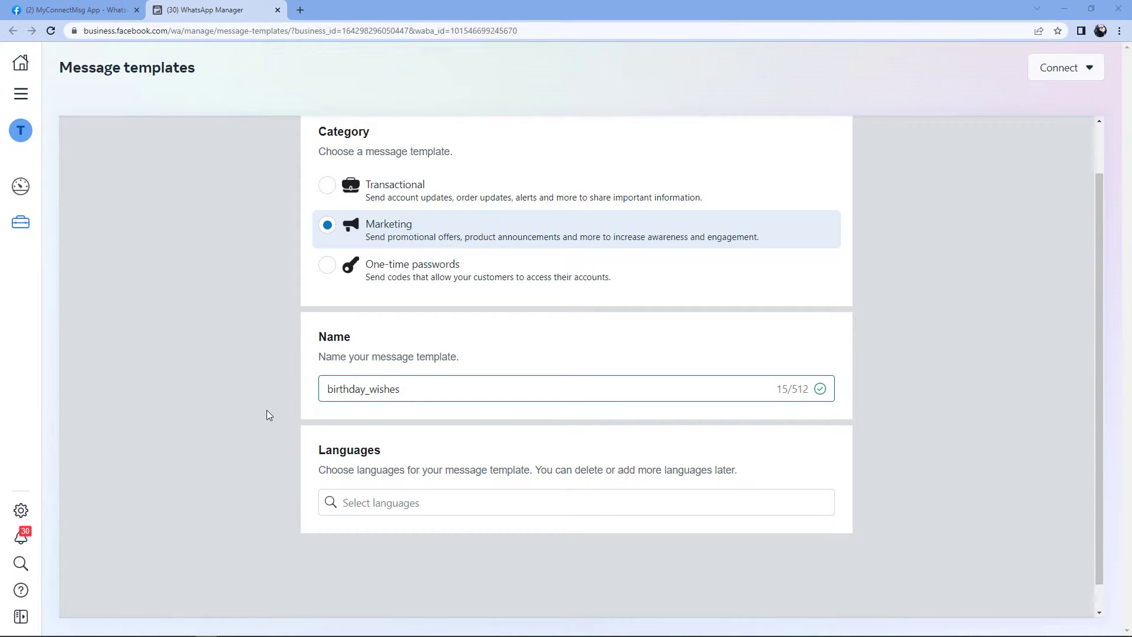
scroll(266, 414, down, 1)
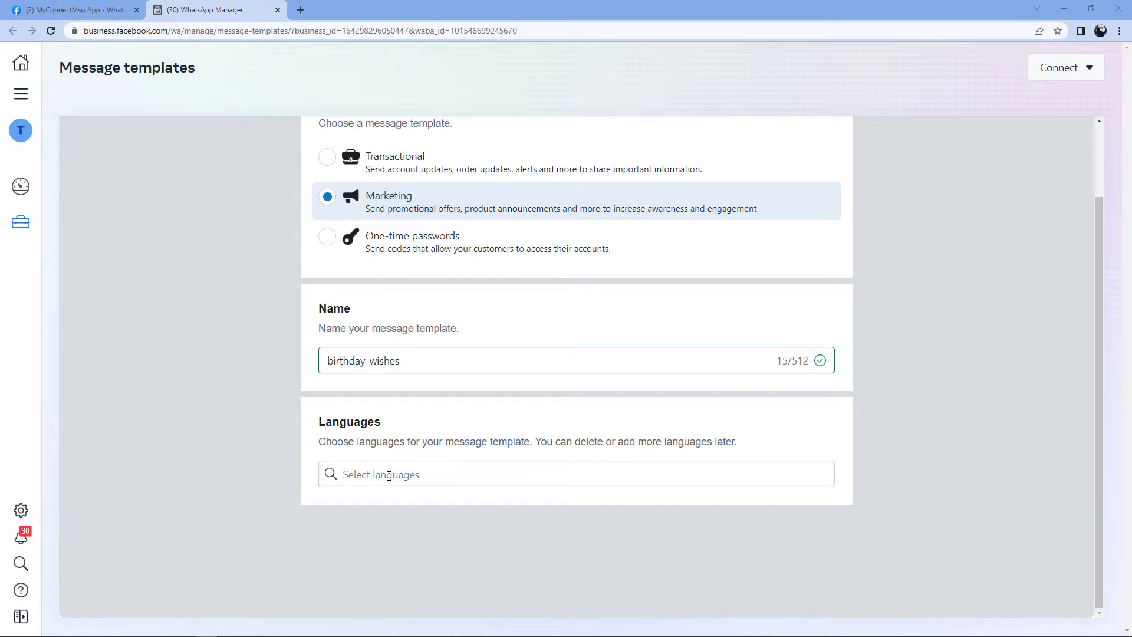
Step: Add English (US) as the template language and continue to the content editor
click(388, 475)
text(en)
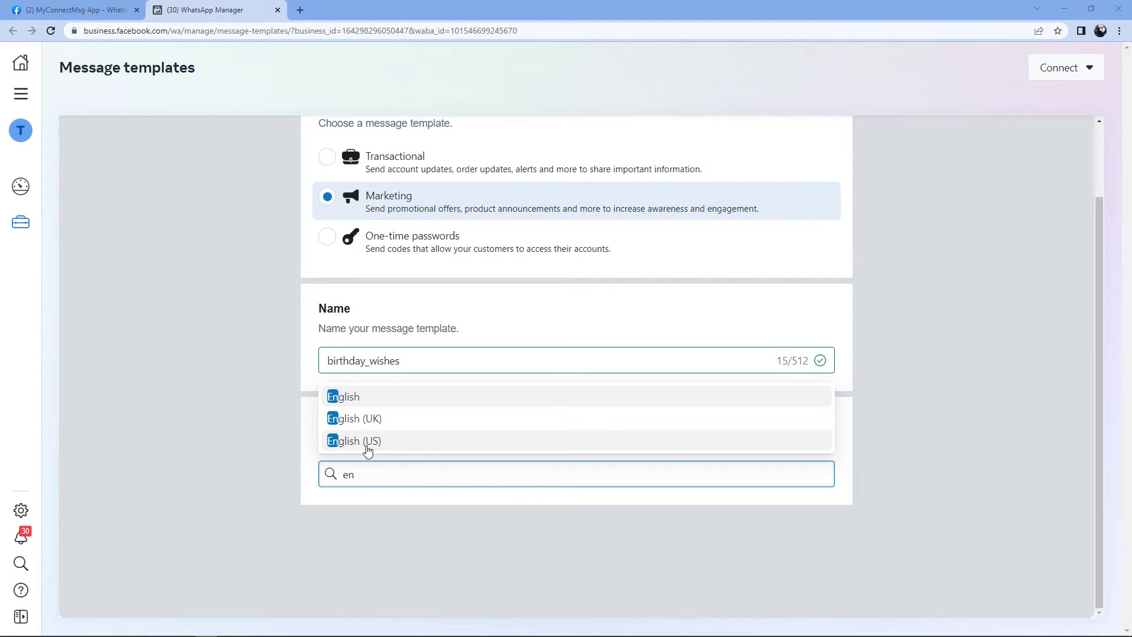
click(368, 451)
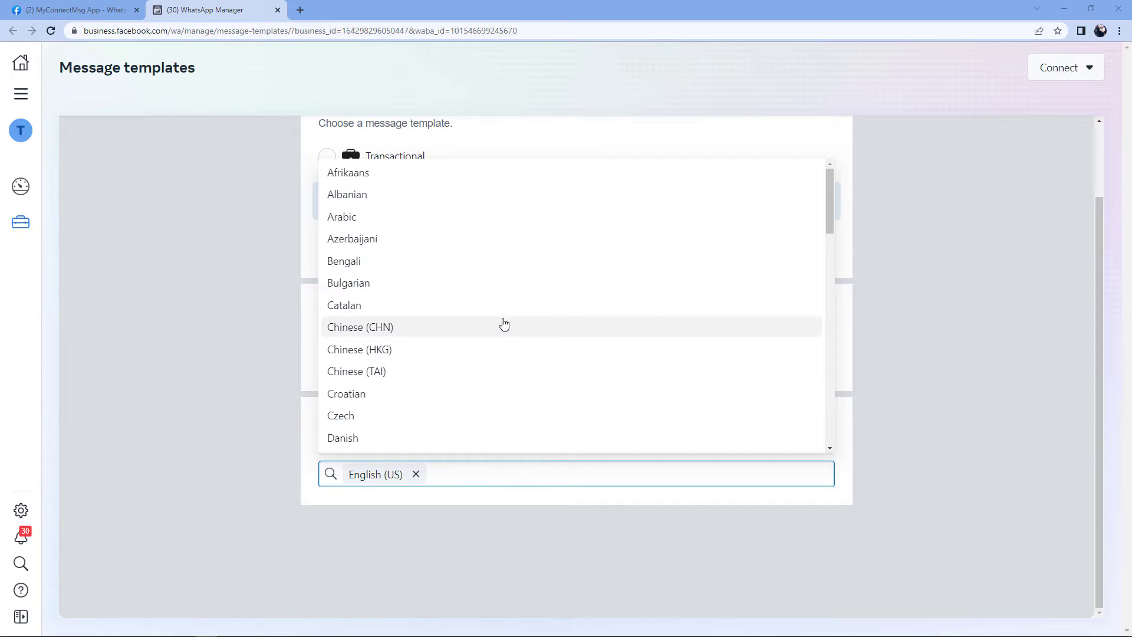
scroll(503, 324, down, 9)
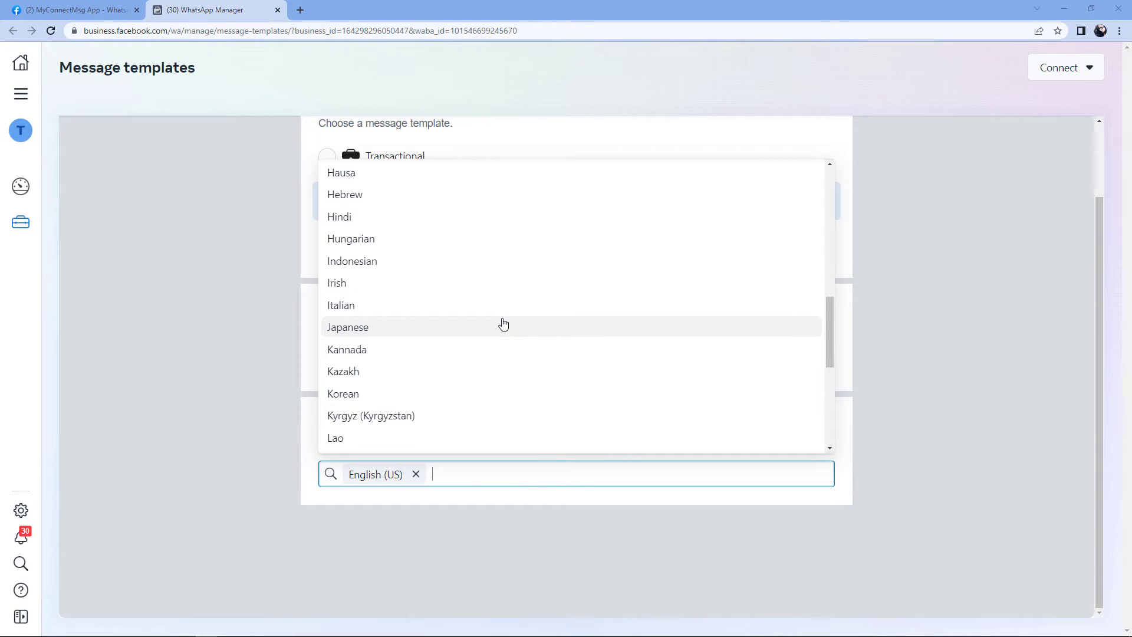
scroll(503, 324, down, 4)
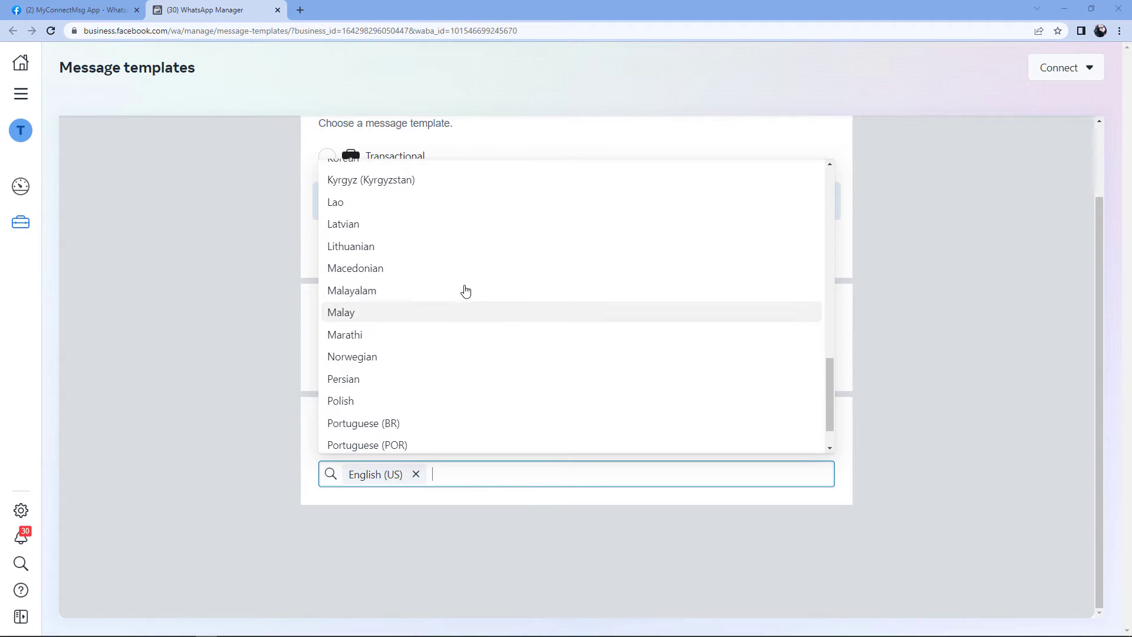
scroll(457, 293, down, 1)
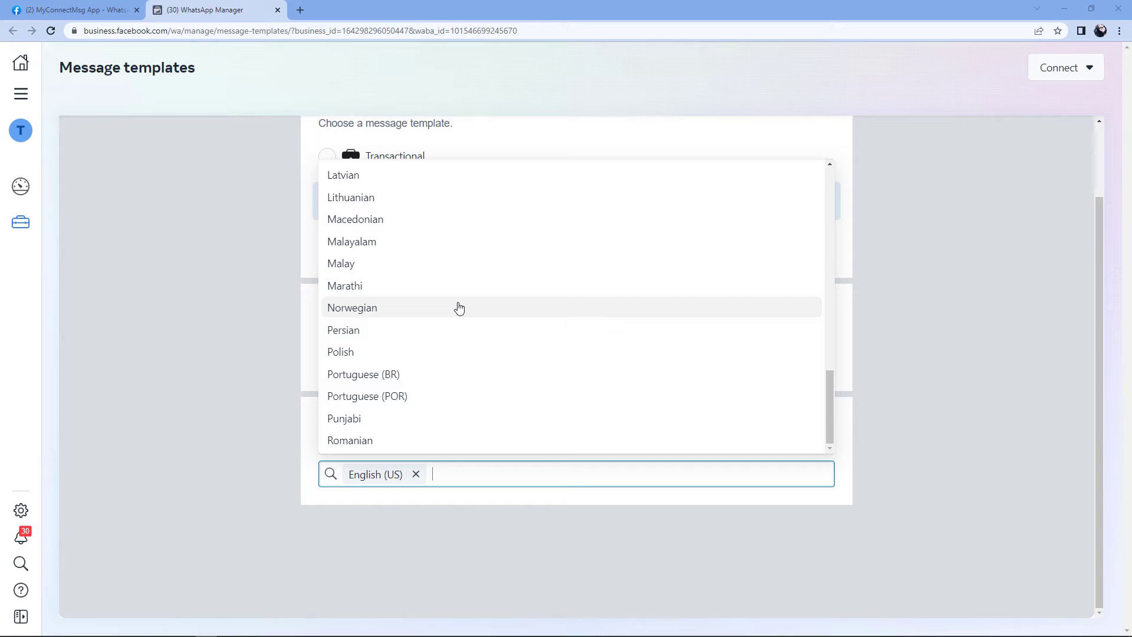
click(232, 374)
scroll(911, 387, up, 3)
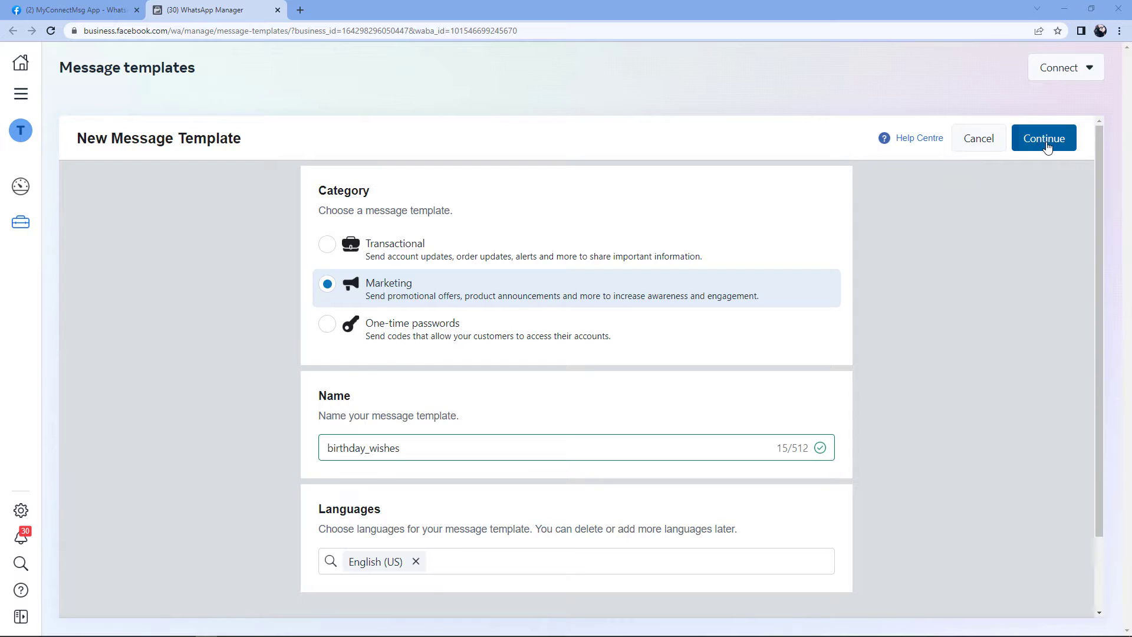
click(1047, 144)
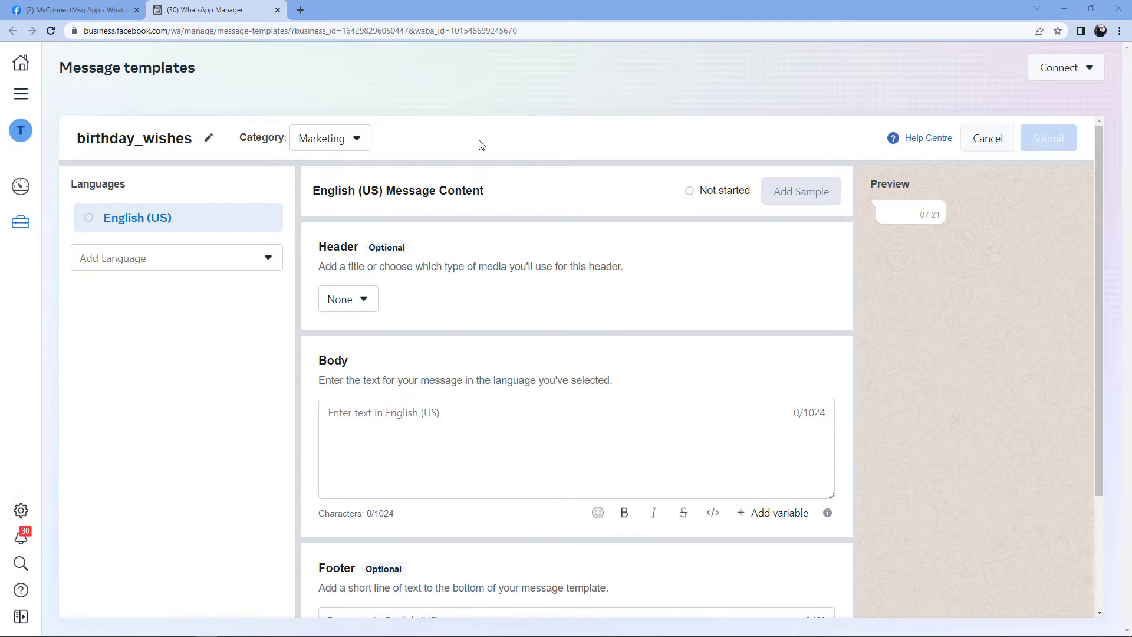
Step: Scroll to the Header section and open its header type dropdown
scroll(480, 144, down, 1)
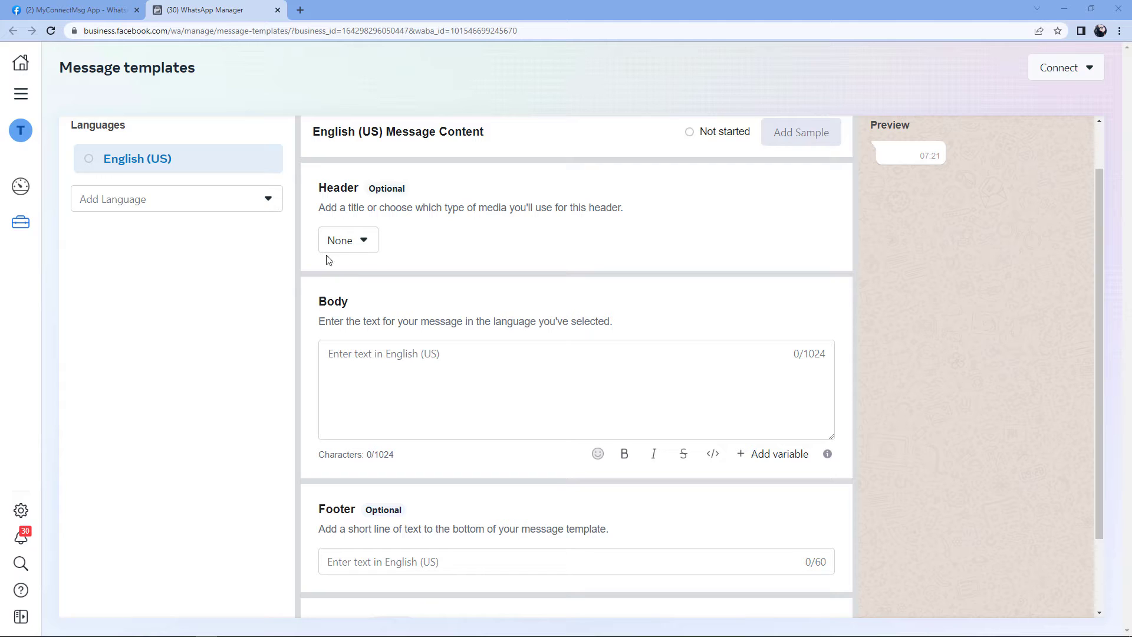
click(365, 242)
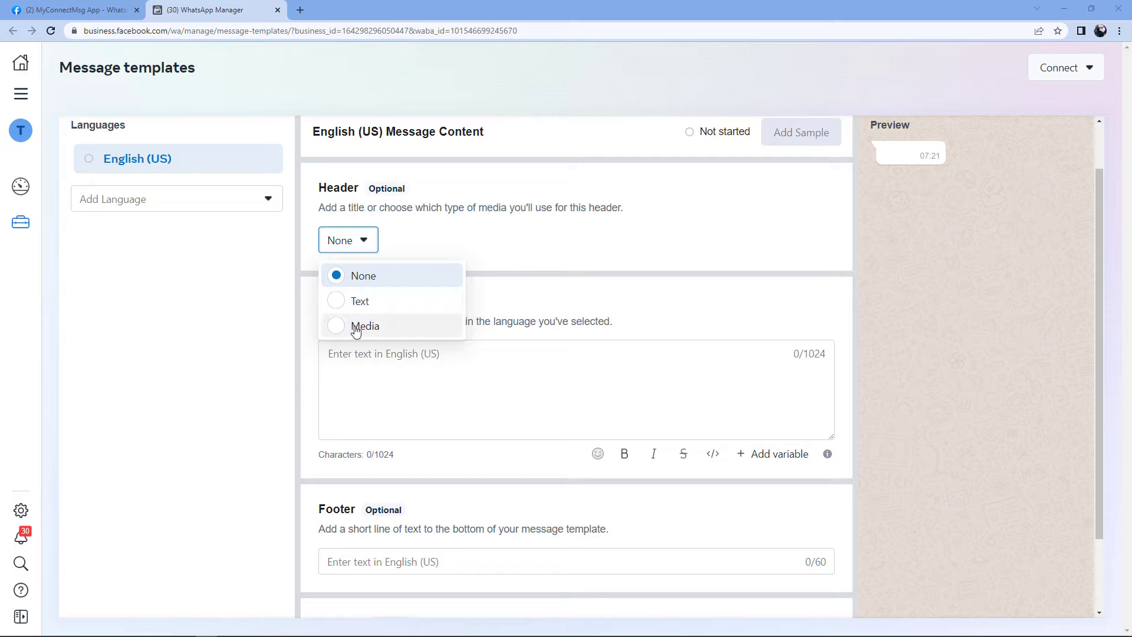
Step: Choose a Text header and enter 'Happy Birthday' as its text
click(341, 303)
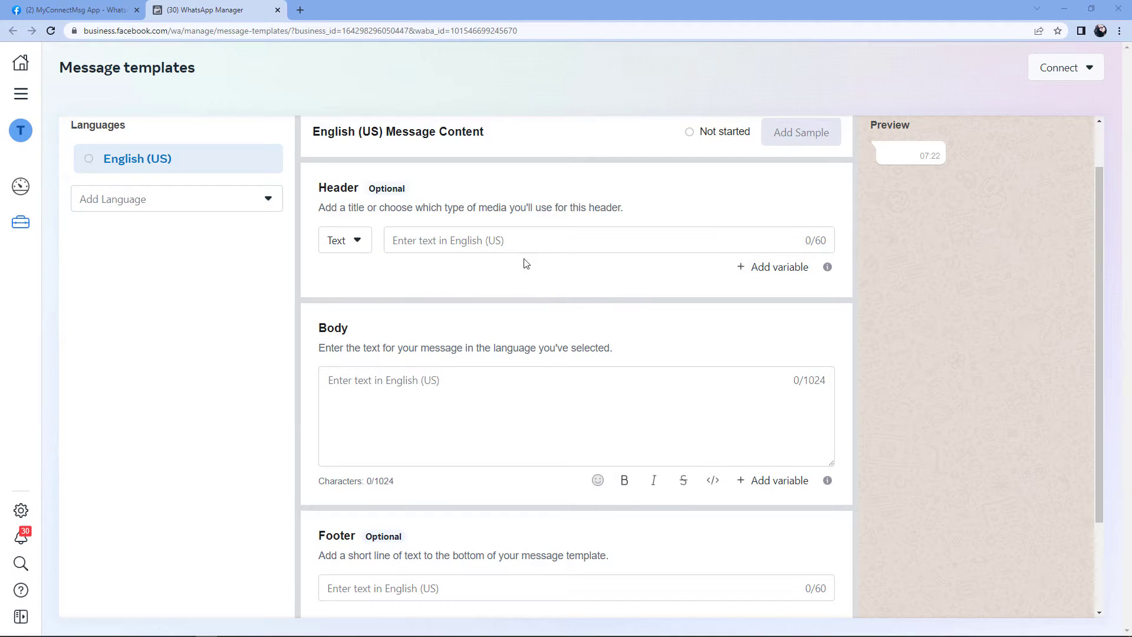
scroll(457, 289, up, 1)
click(460, 292)
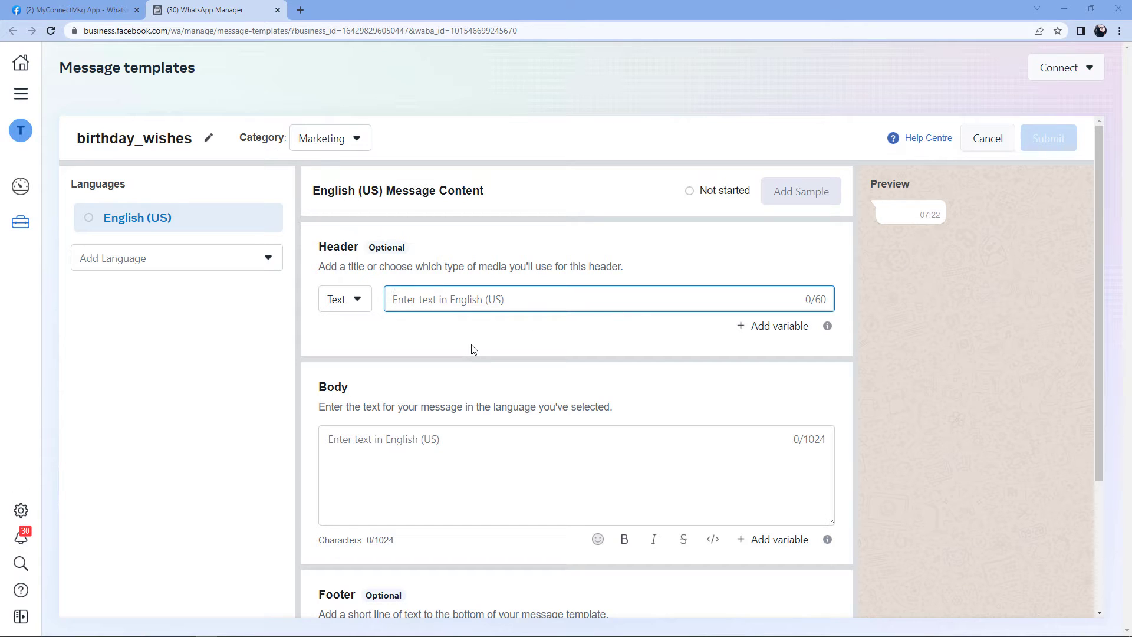
text(Ha)
key(BackSpace)
text(ppy Birthday)
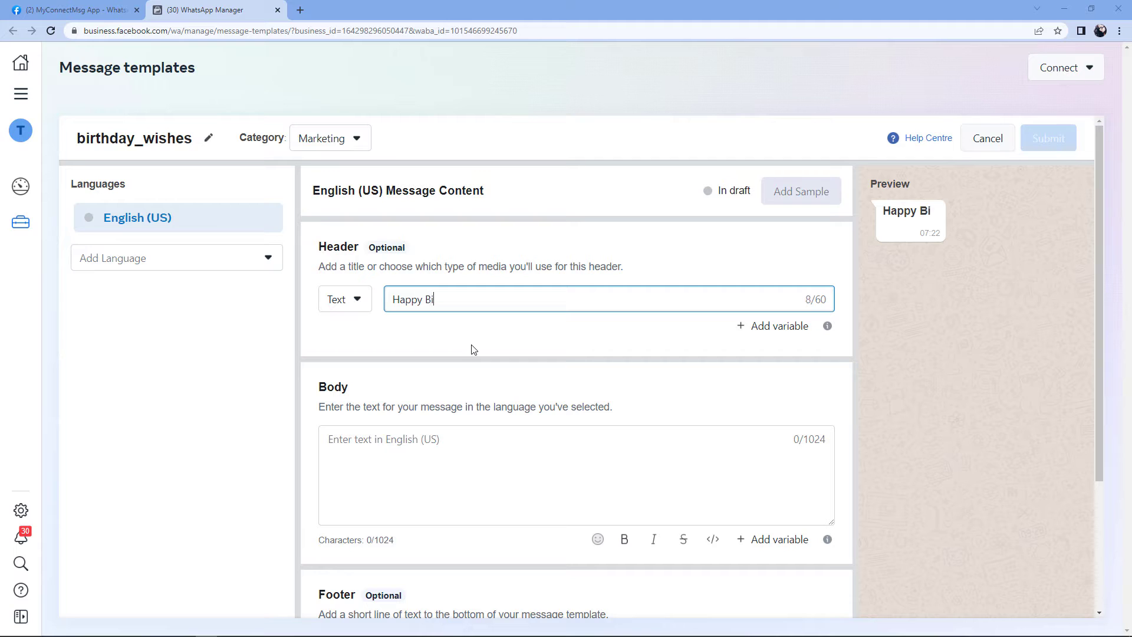
click(415, 348)
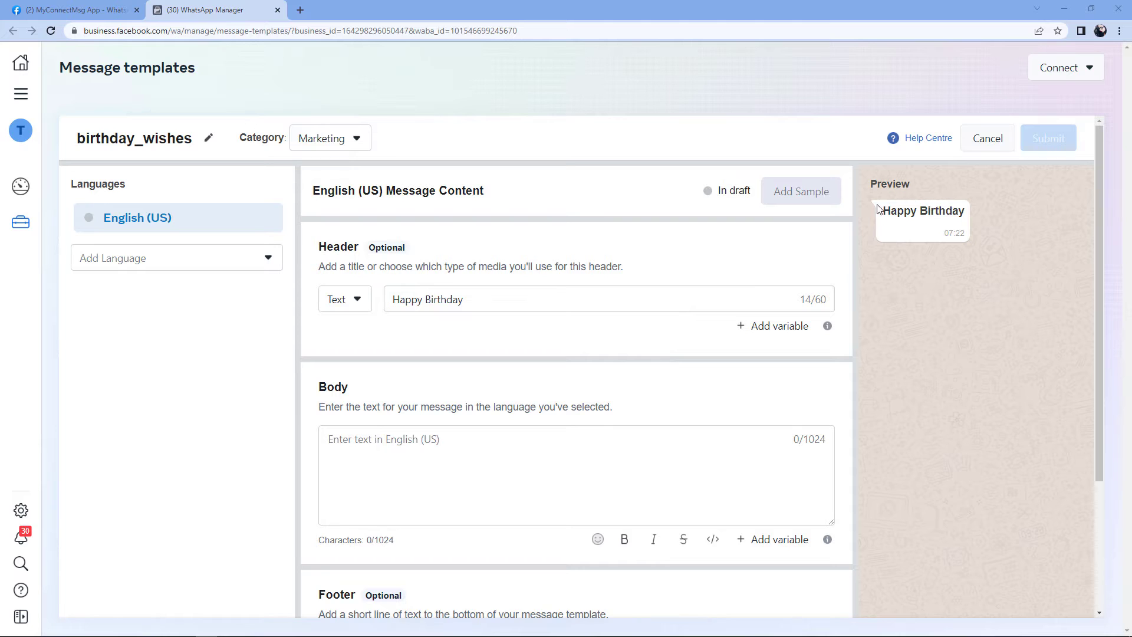
Step: Check 'Happy Birthday' in the message preview and return to the header field
drag(883, 211, 967, 211)
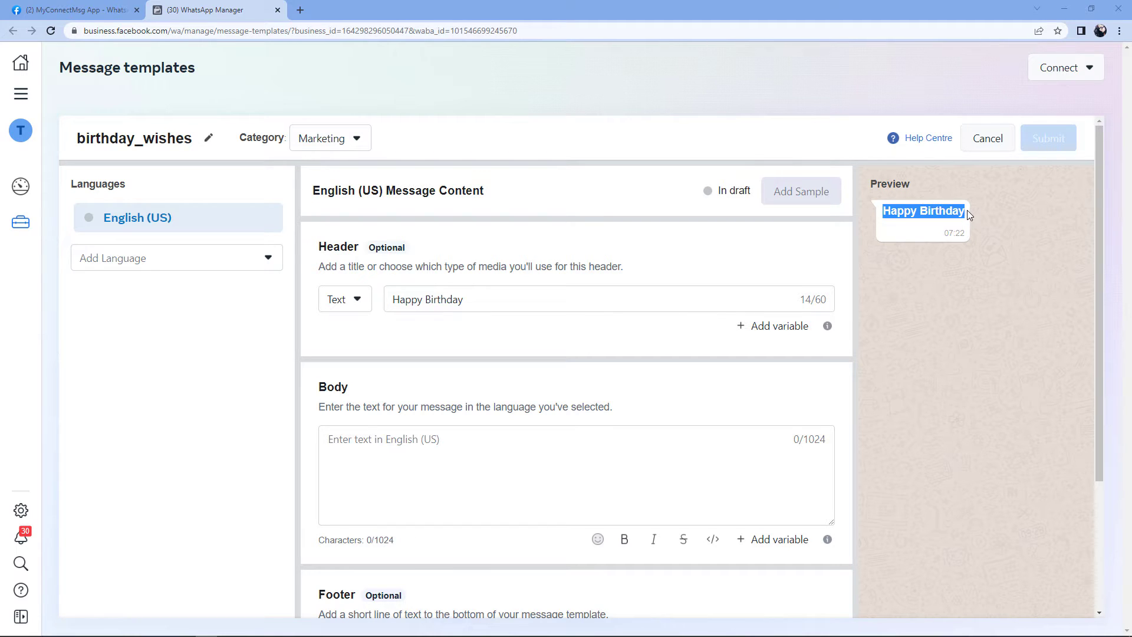
click(952, 197)
click(503, 304)
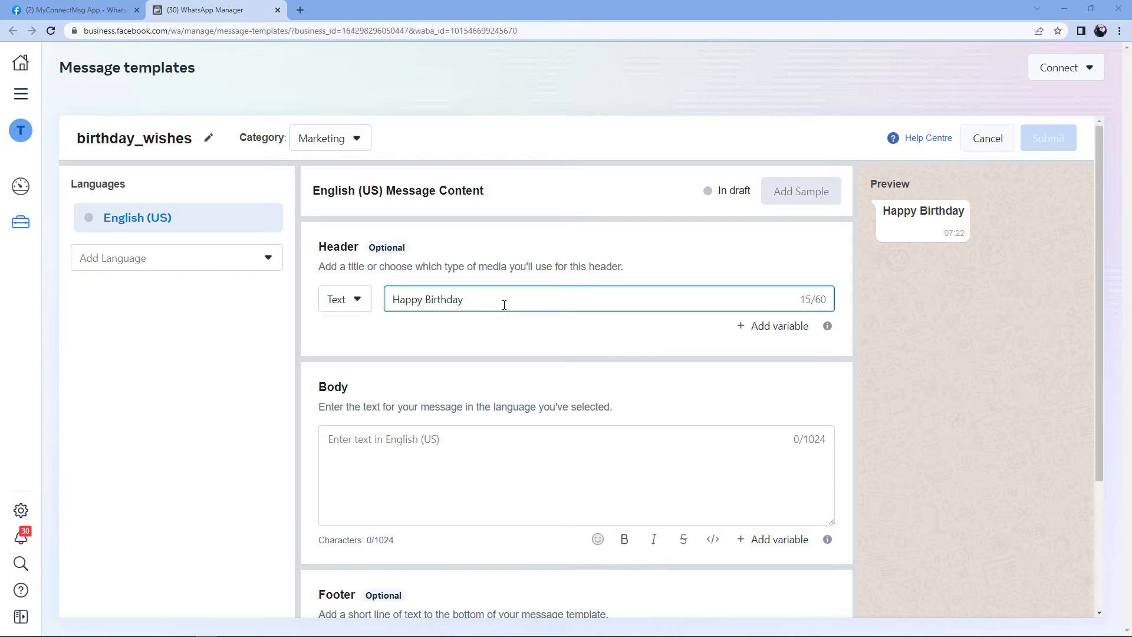
Step: Insert the {{1}} variable after 'Happy Birthday' in the header text
click(756, 326)
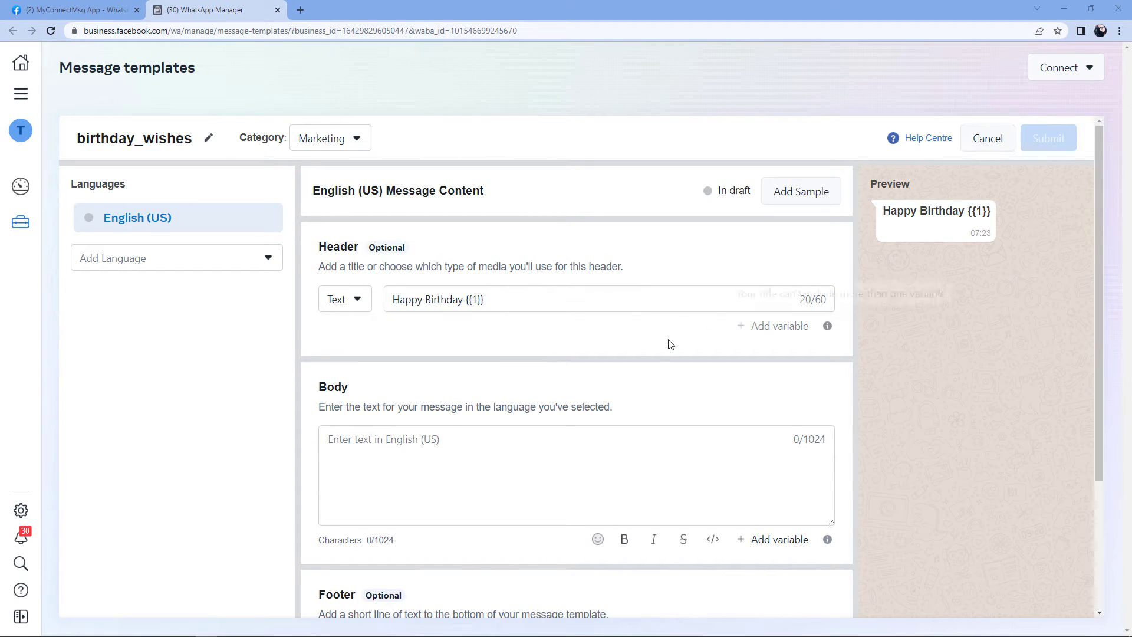
click(494, 299)
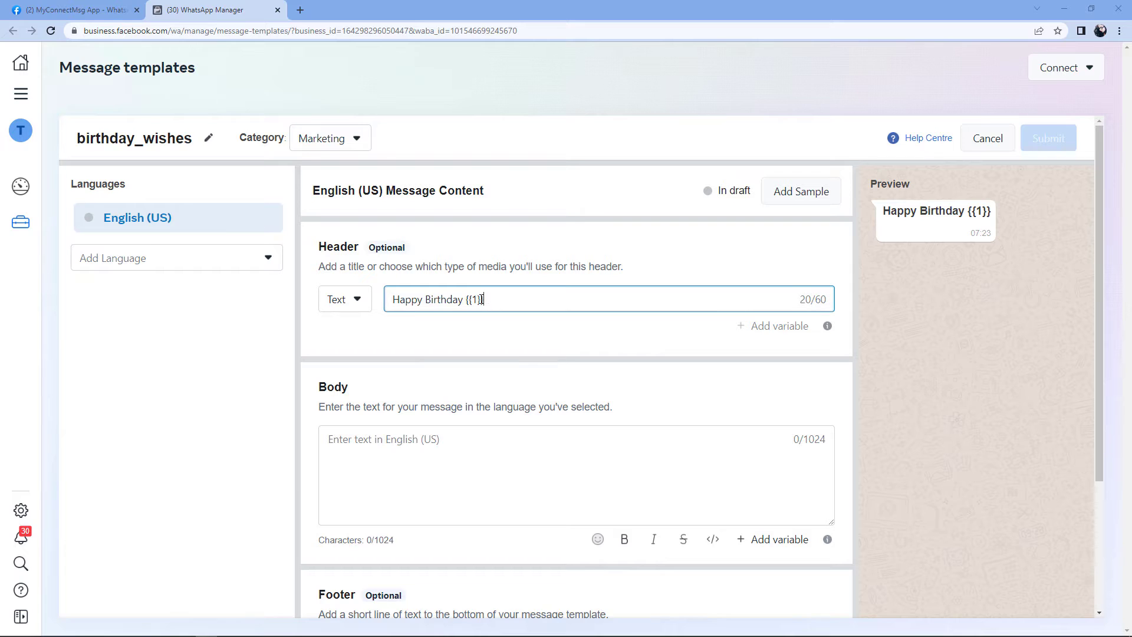
drag(484, 300, 465, 302)
click(488, 319)
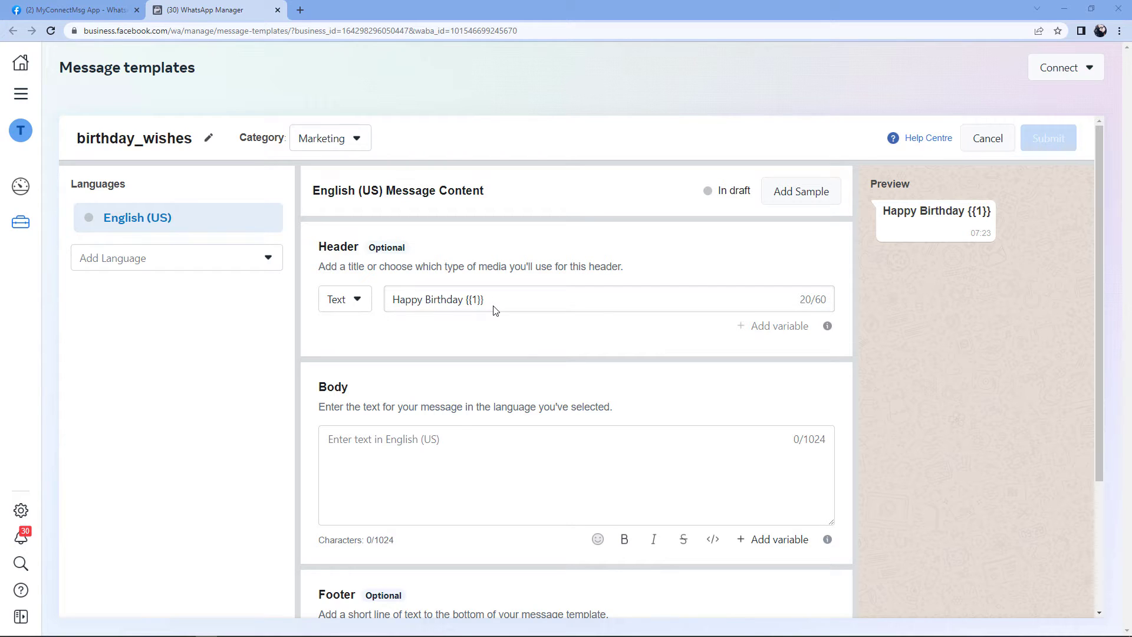
drag(484, 300, 468, 313)
click(478, 325)
Step: Switch the header to Media, compare Image, Video and Document, then settle on Image
click(357, 300)
click(334, 386)
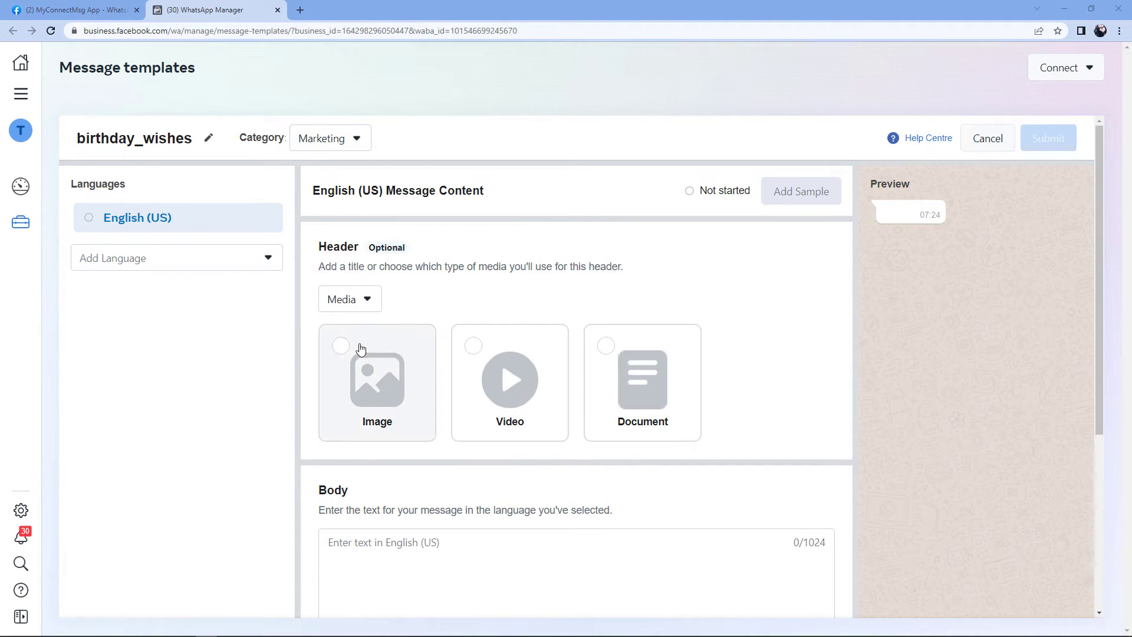
click(340, 346)
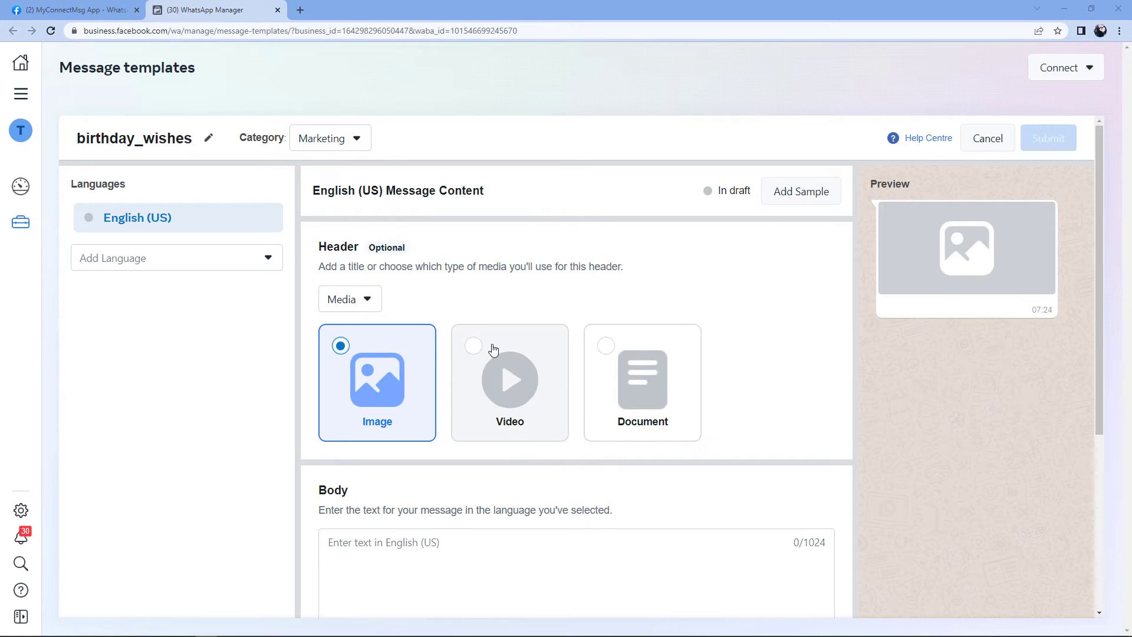
click(476, 353)
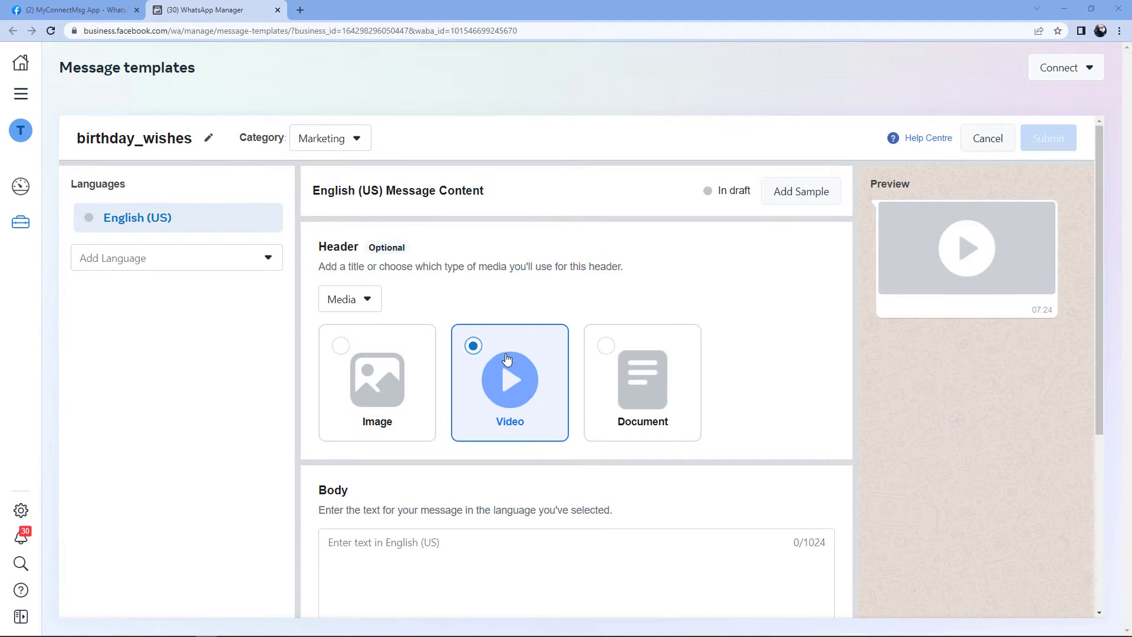
click(607, 347)
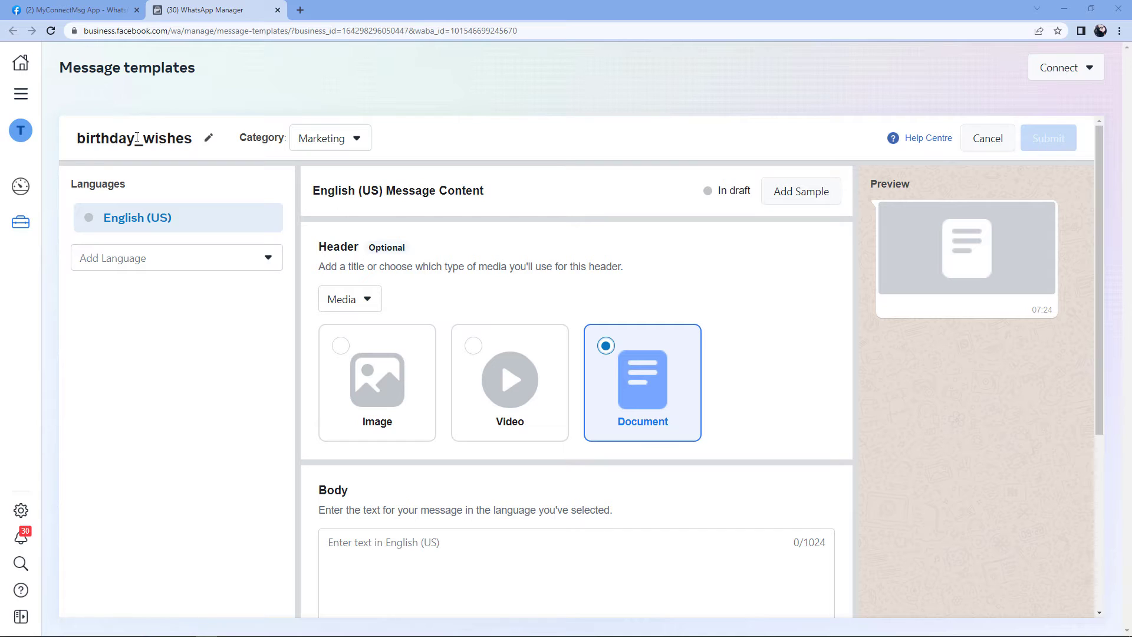
click(340, 347)
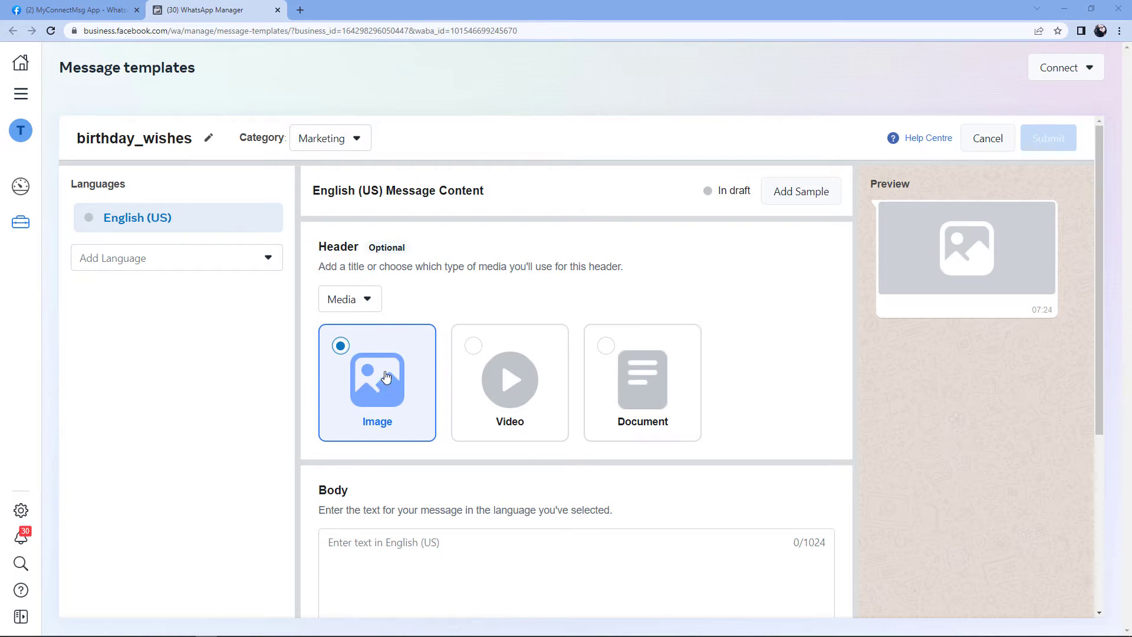
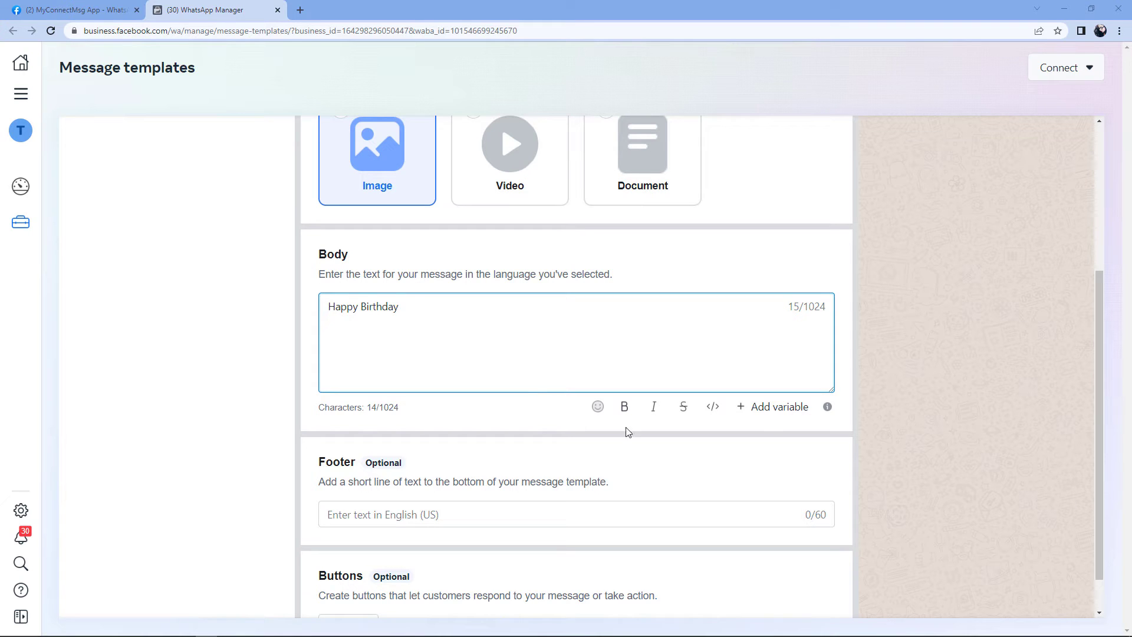
Step: Insert {{1}} after 'Happy Birthday,' and paste the wishes paragraph signed 'Regards {{2}} Team'
click(765, 414)
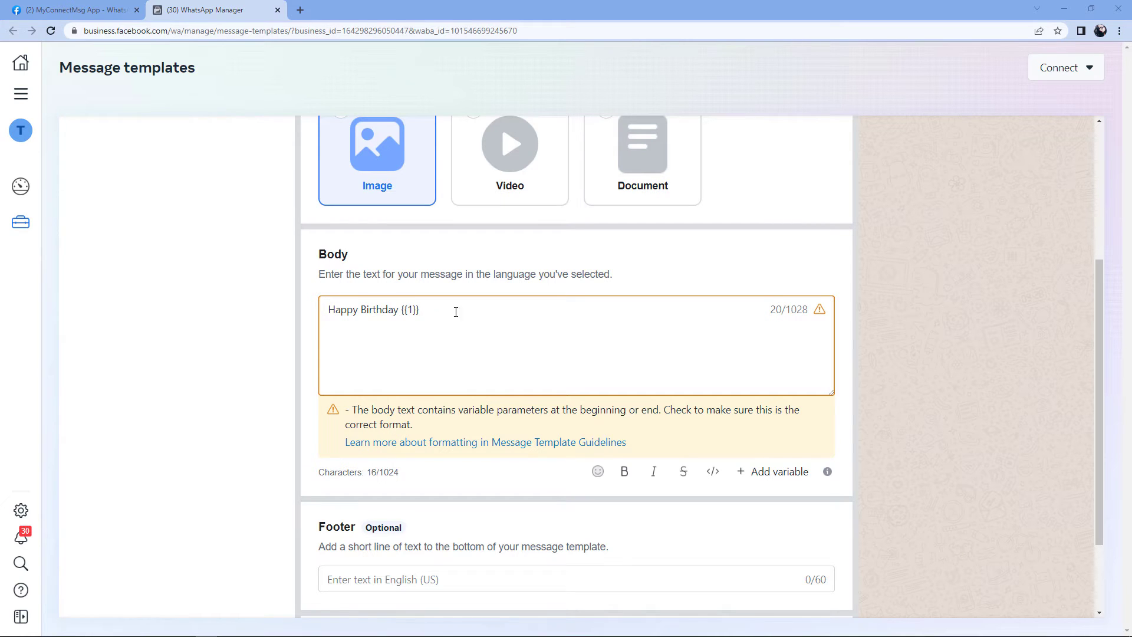
text(,)
key(Return)
key(Return)
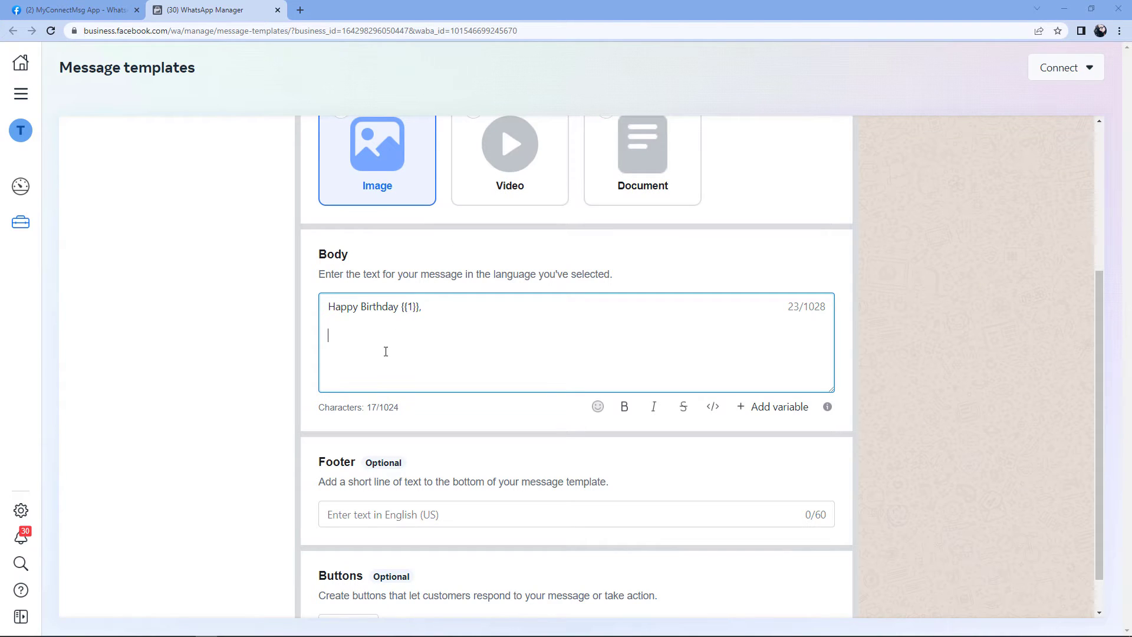
text(I hope your birthday is full of sunshine and rainbows and love and laughter! Sending many good wishes to you on your special day.  Regards {{2}} Team)
click(487, 341)
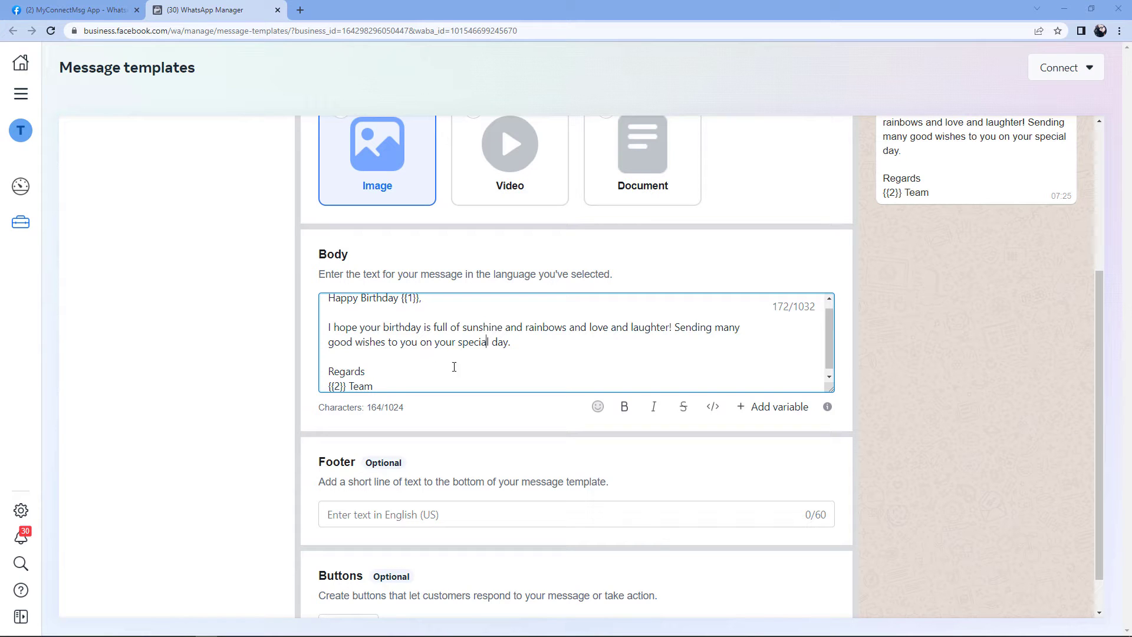
Step: Check the {{1}} and {{2}} variables in the template preview
scroll(959, 278, up, 3)
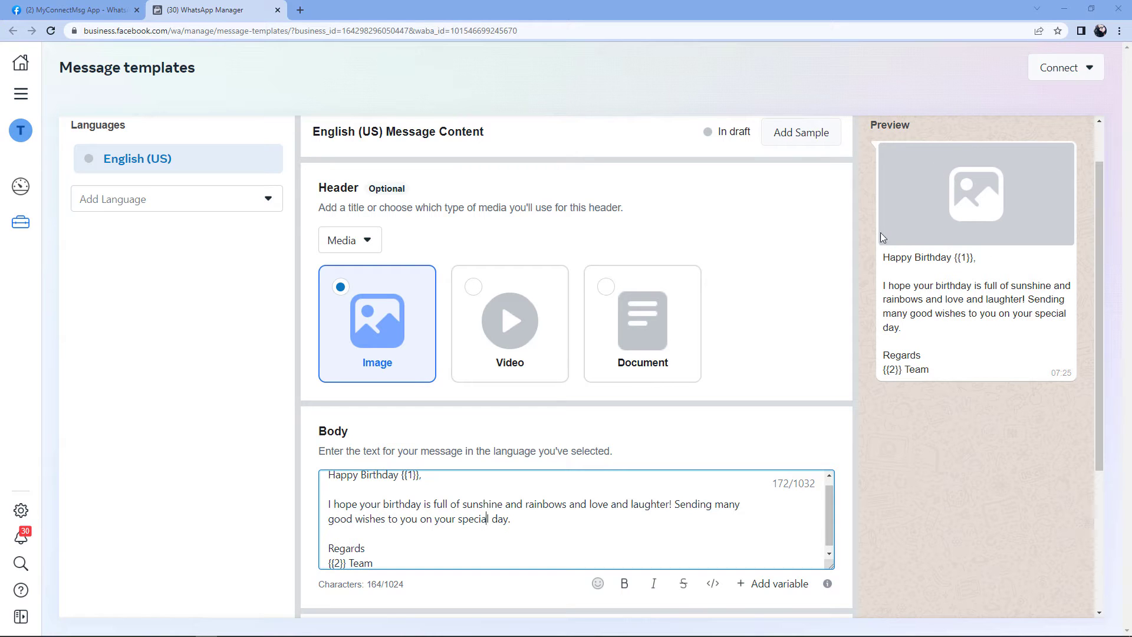
double_click(962, 257)
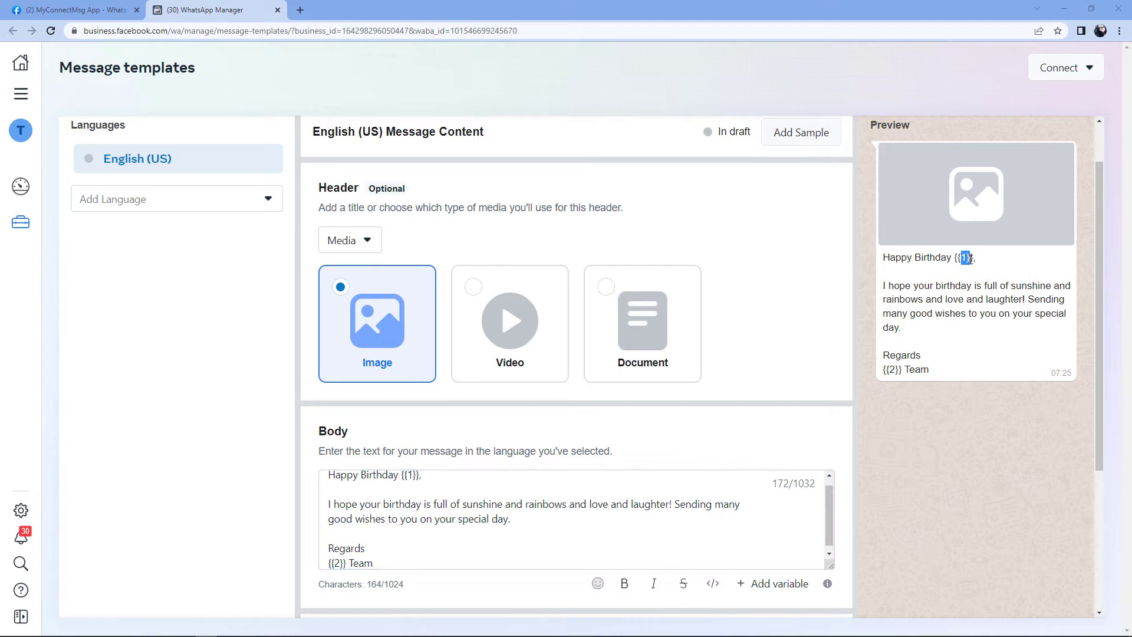
click(900, 288)
double_click(893, 369)
scroll(695, 422, down, 2)
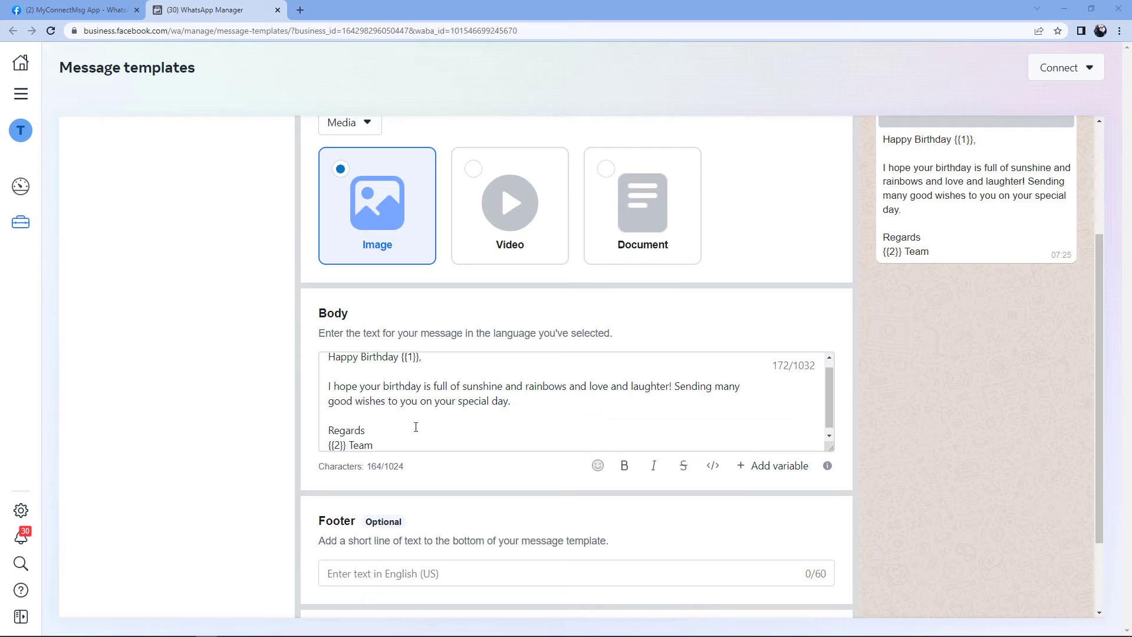
double_click(894, 251)
click(889, 252)
drag(897, 253, 887, 252)
click(908, 262)
scroll(386, 421, down, 1)
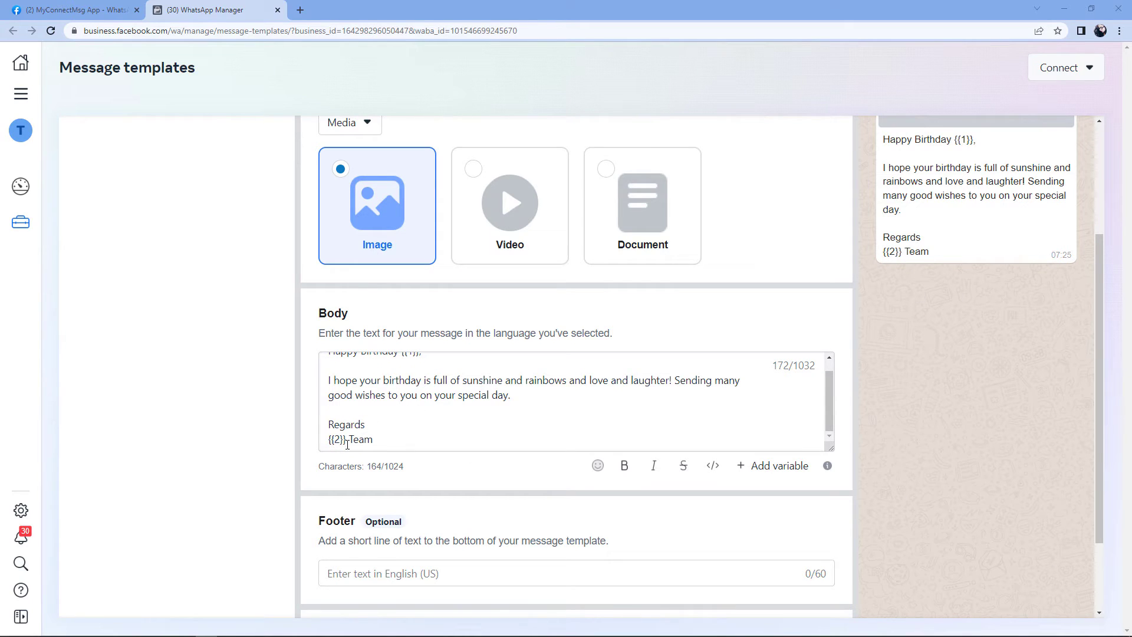
drag(897, 255, 890, 254)
scroll(446, 425, up, 1)
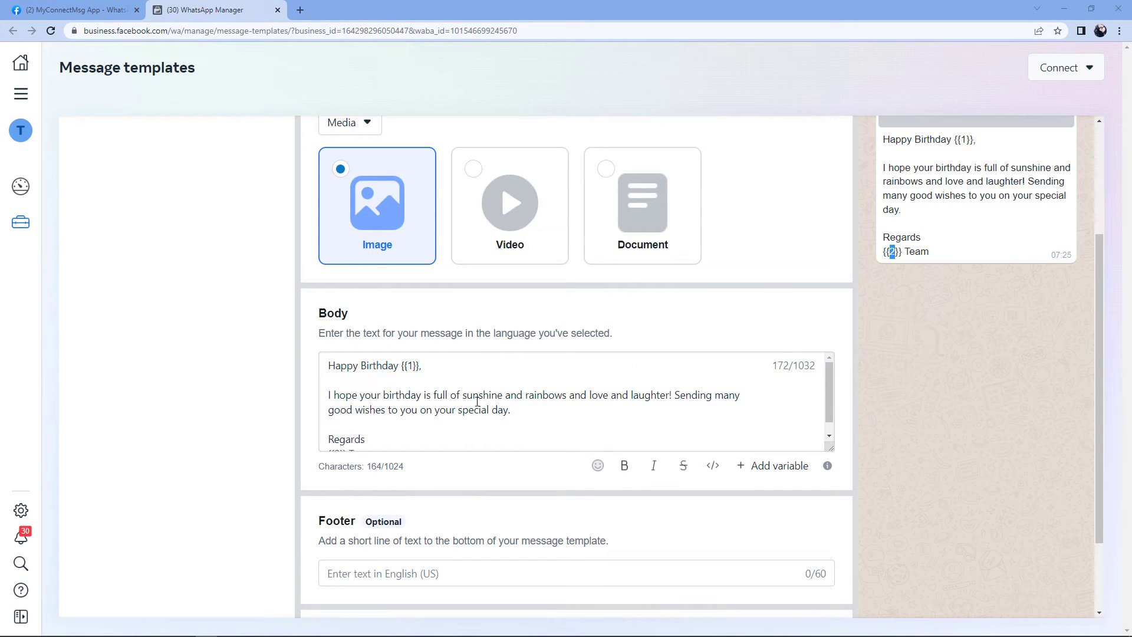
scroll(311, 353, down, 2)
scroll(311, 356, down, 1)
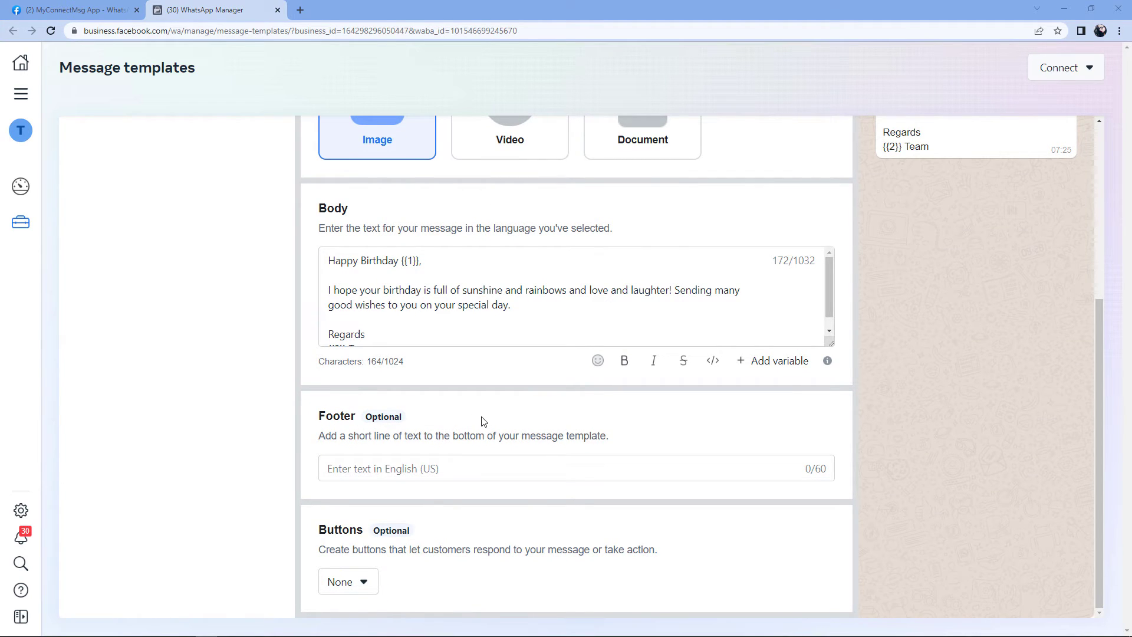
Step: Enter 'via Cloud API' as the template's footer text
click(351, 472)
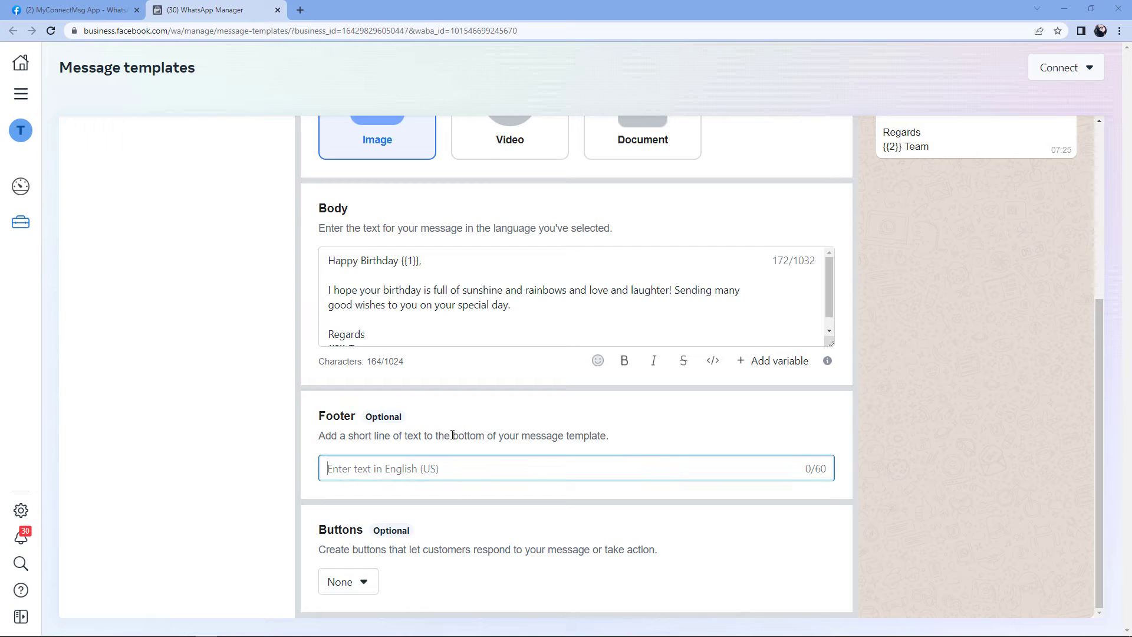
text(via )
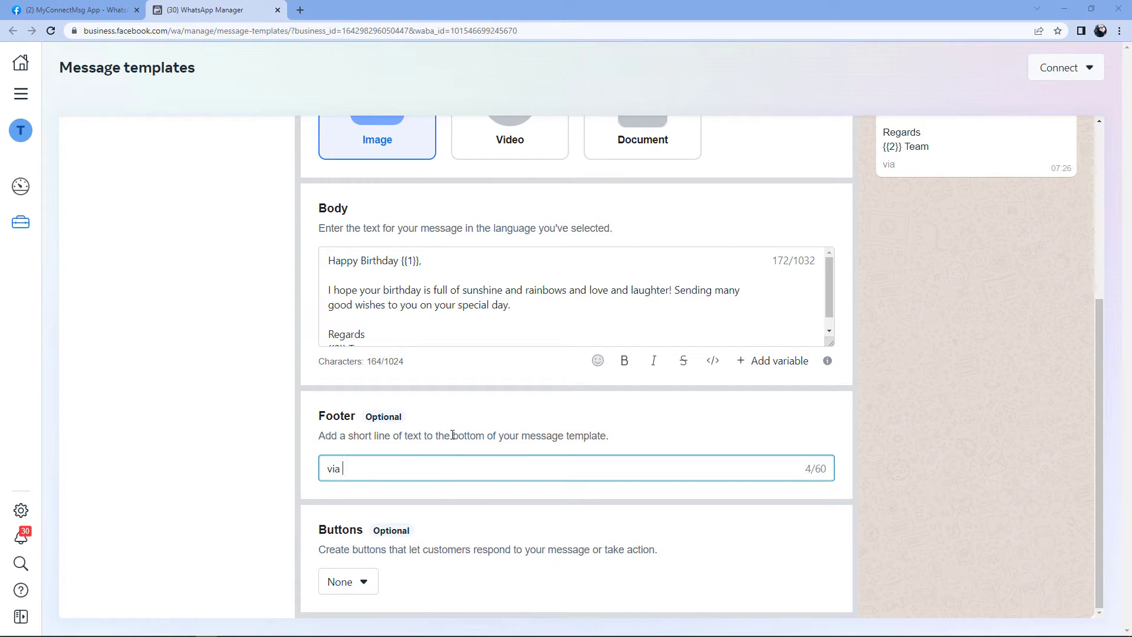
text(Cloud API)
scroll(982, 309, up, 3)
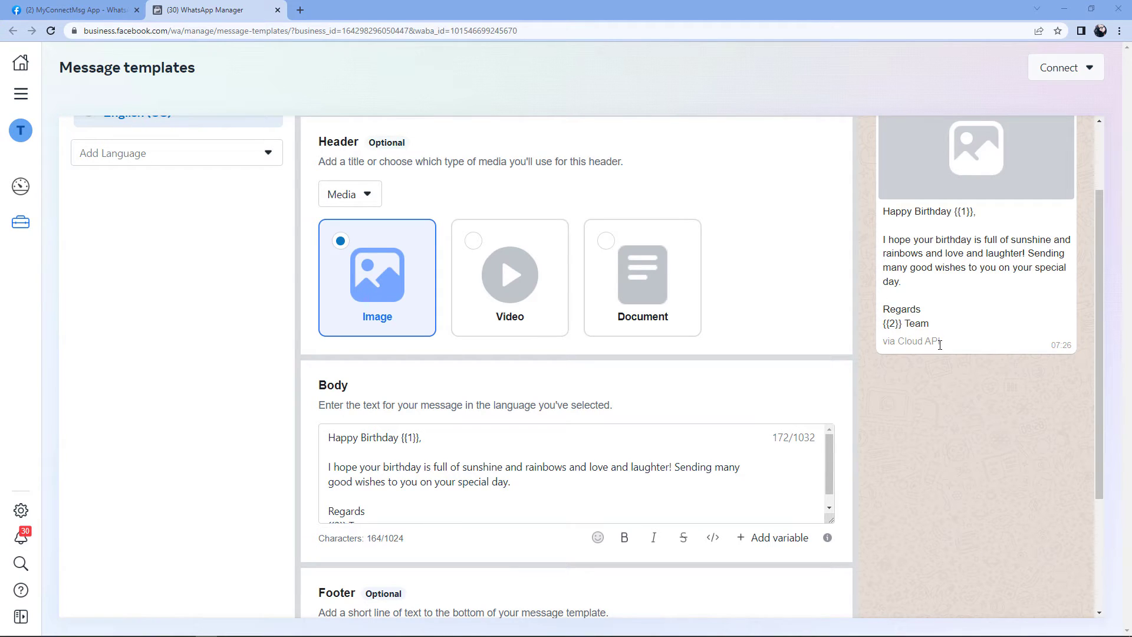
scroll(924, 418, down, 2)
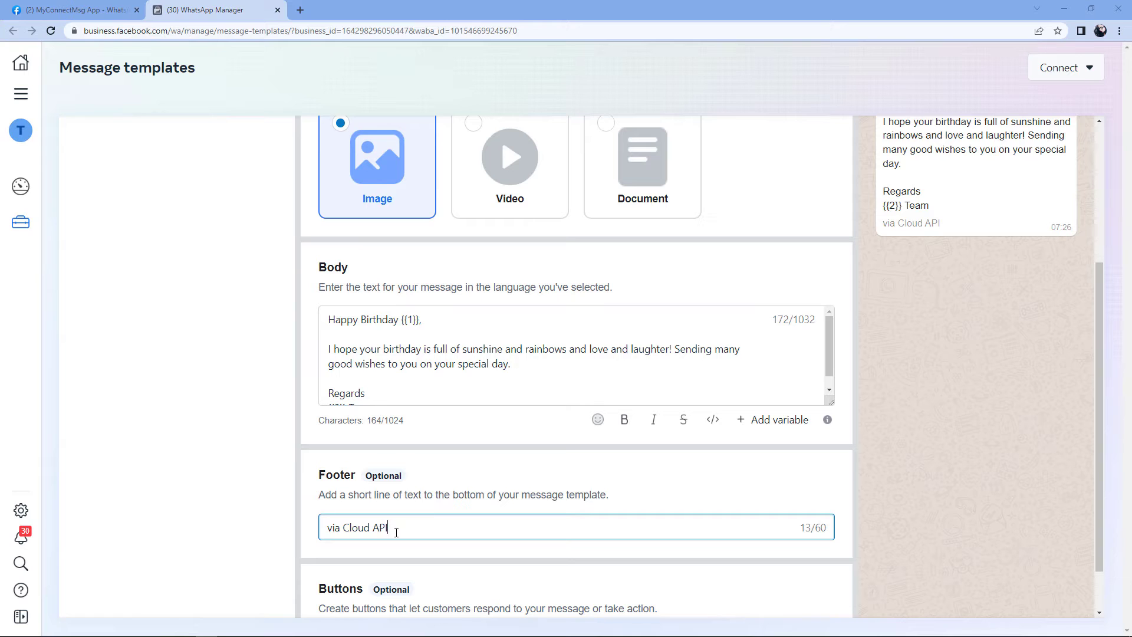
click(301, 501)
scroll(304, 502, down, 1)
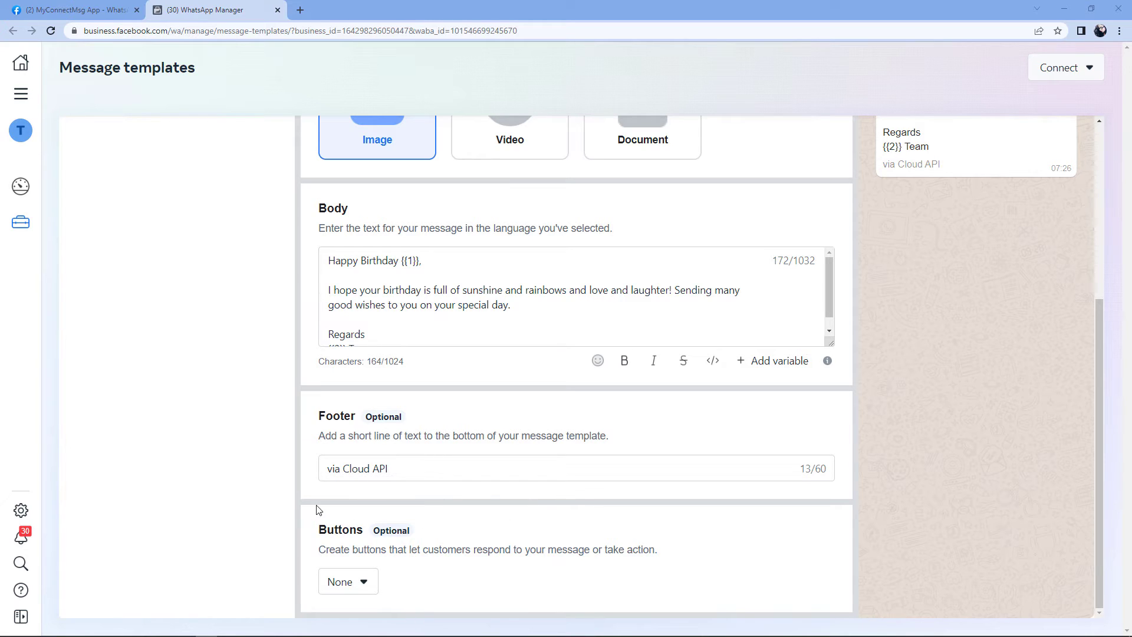
Step: Set the buttons to Call To Action with the Call phone number action
click(366, 585)
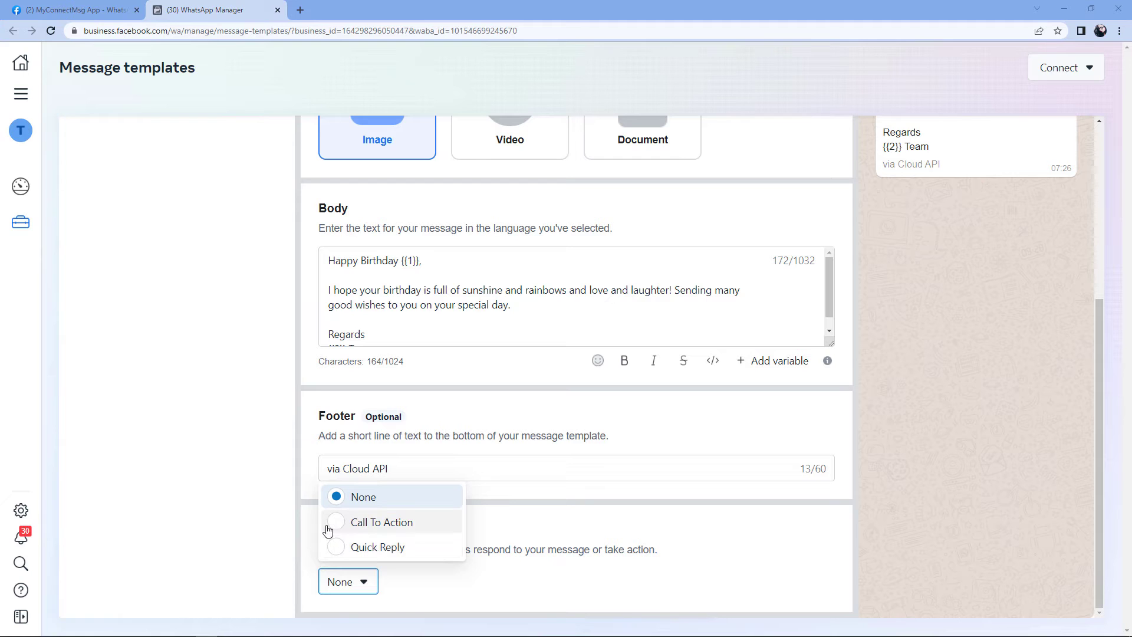
click(328, 527)
scroll(460, 519, down, 2)
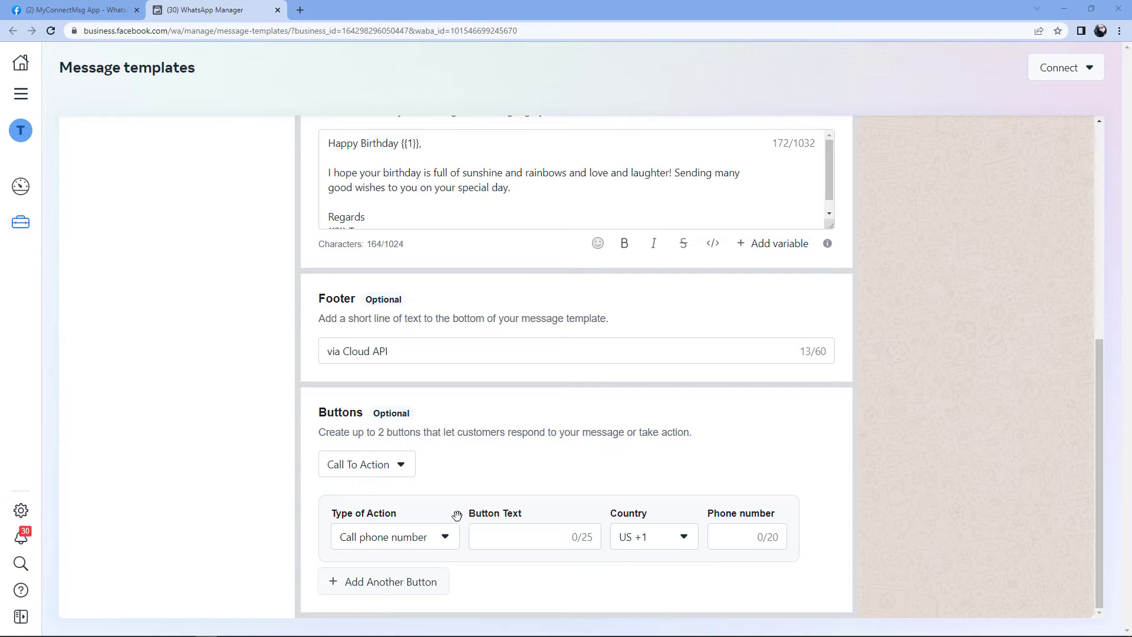
click(443, 538)
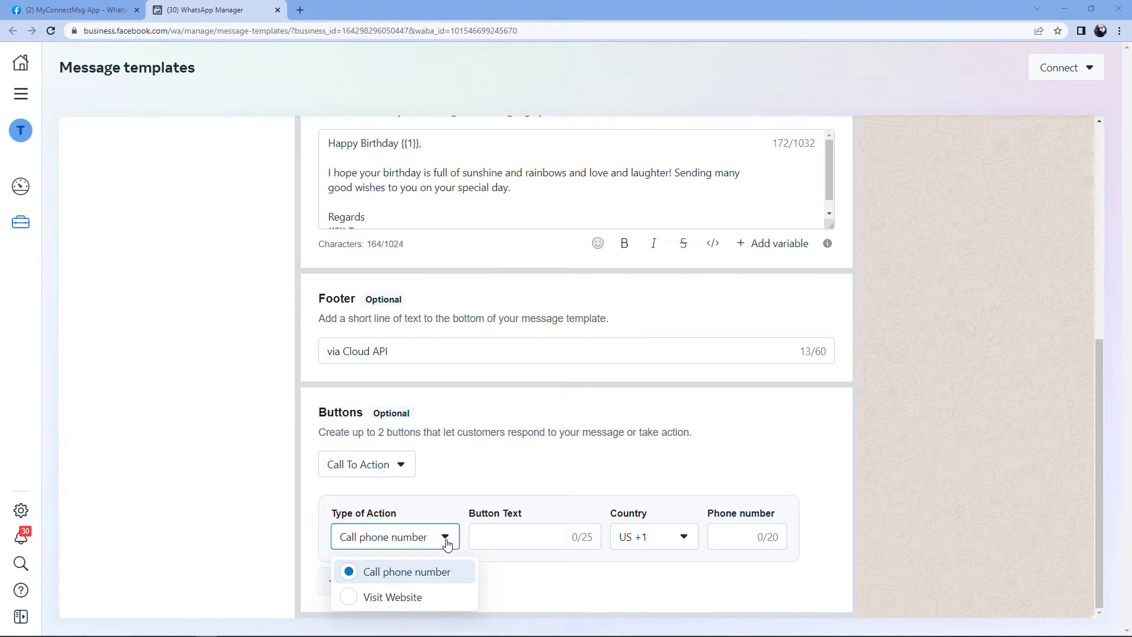
click(408, 575)
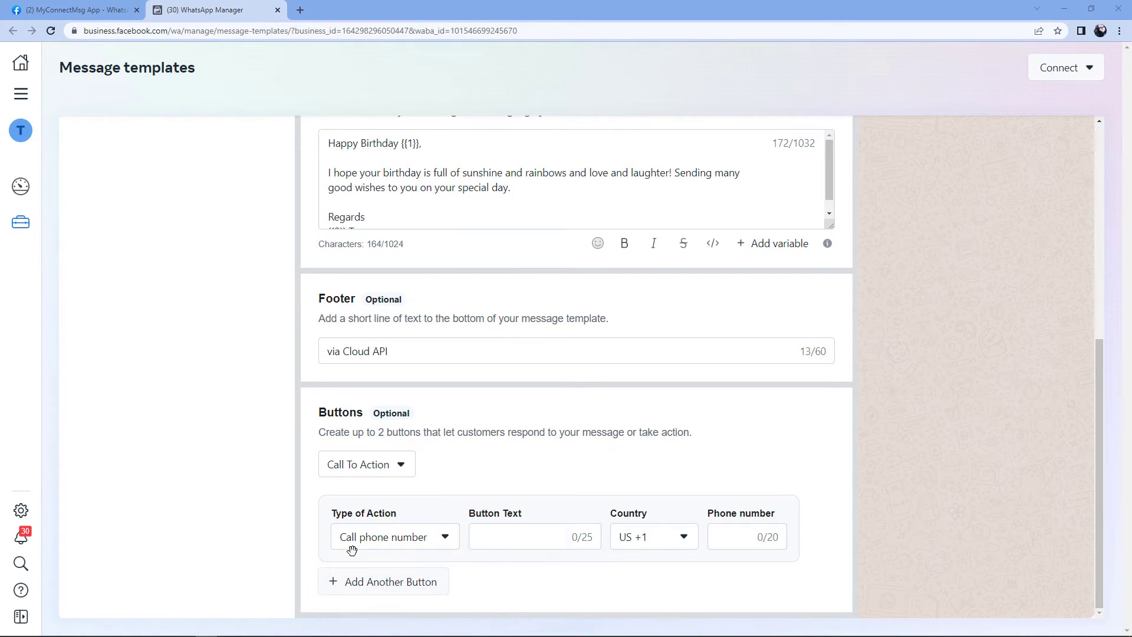
Step: Label the button 'Call Me' and enter the business phone number
click(521, 539)
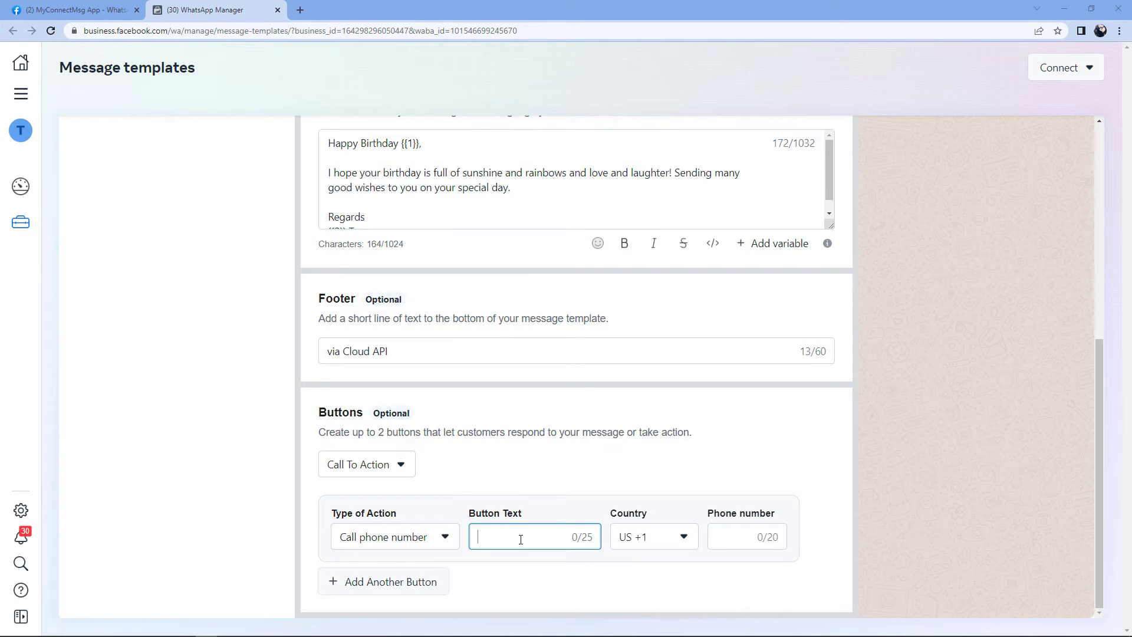
text(Call Me)
click(754, 531)
click(737, 541)
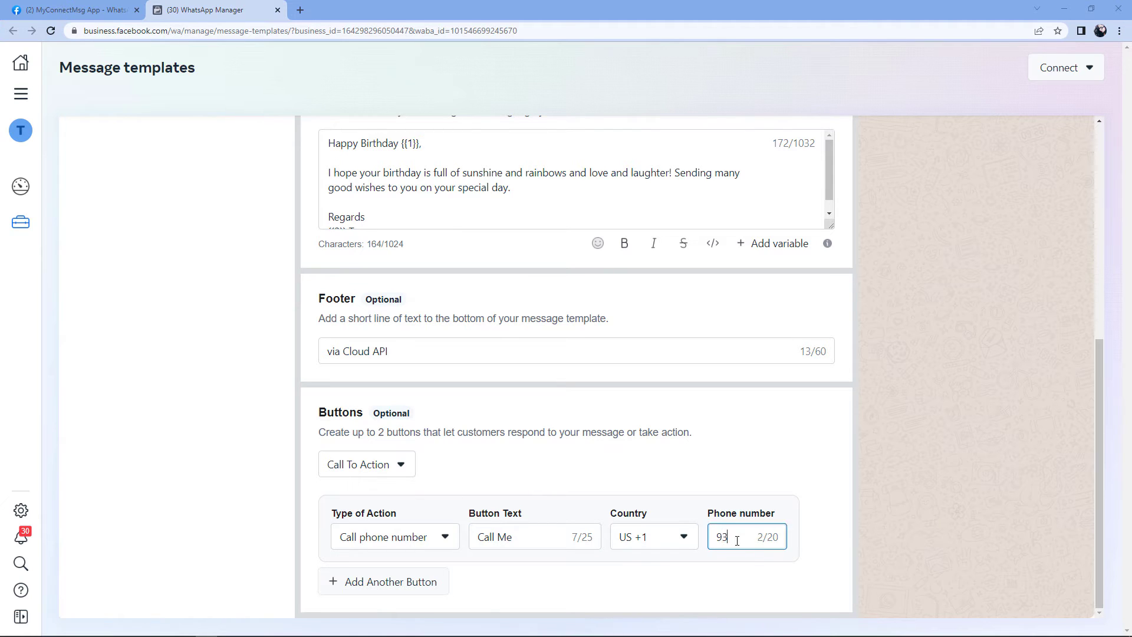
click(707, 483)
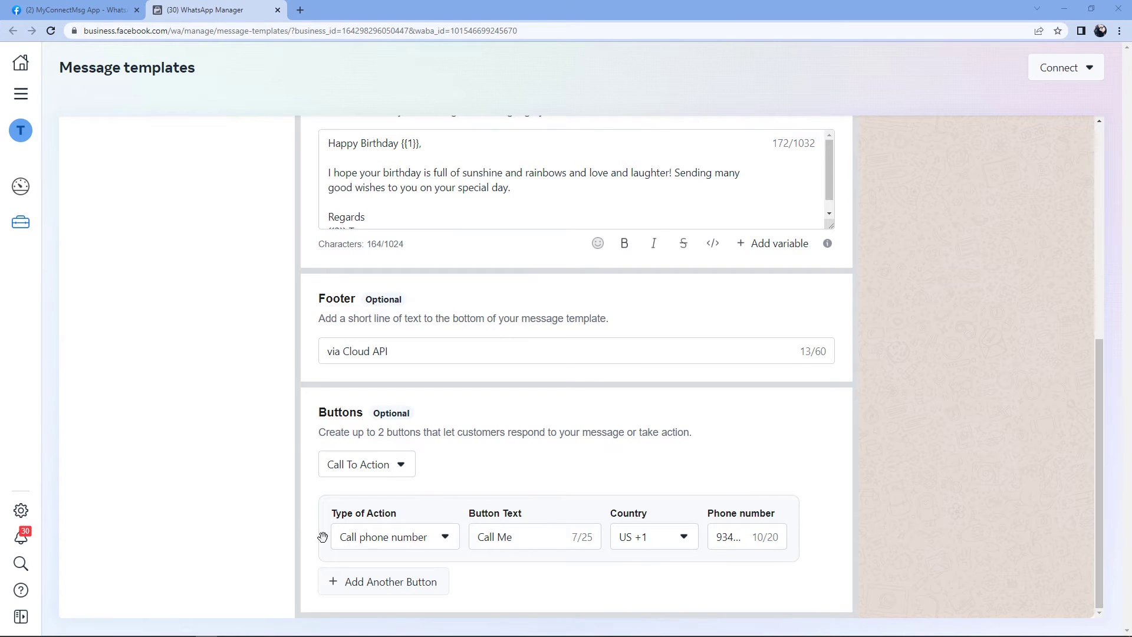
scroll(910, 408, up, 7)
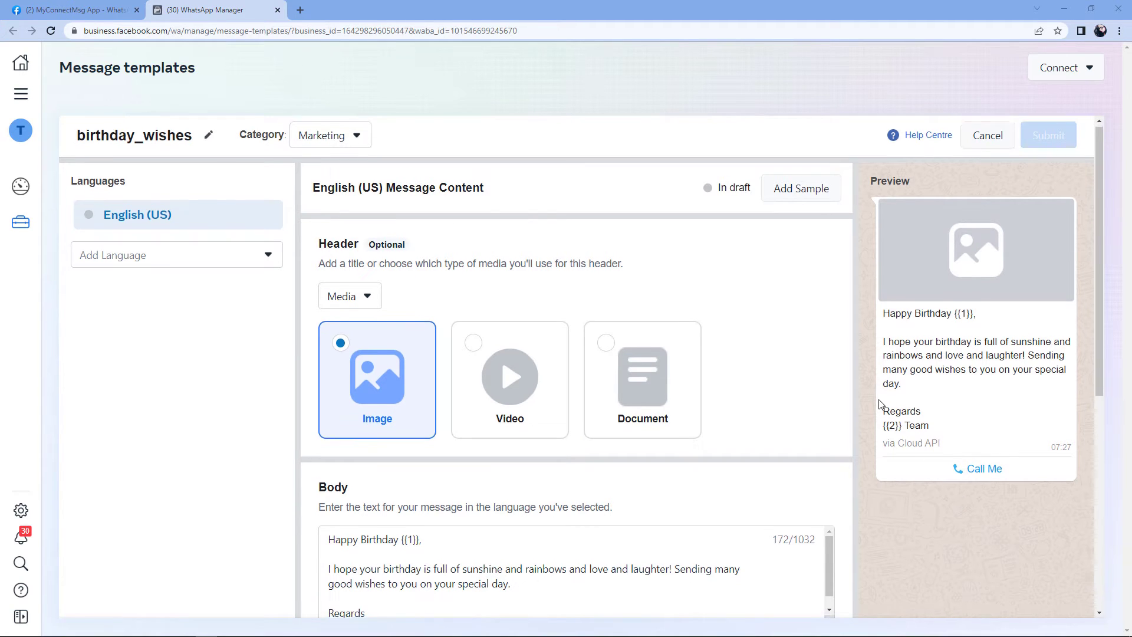
scroll(879, 403, down, 6)
scroll(879, 398, down, 1)
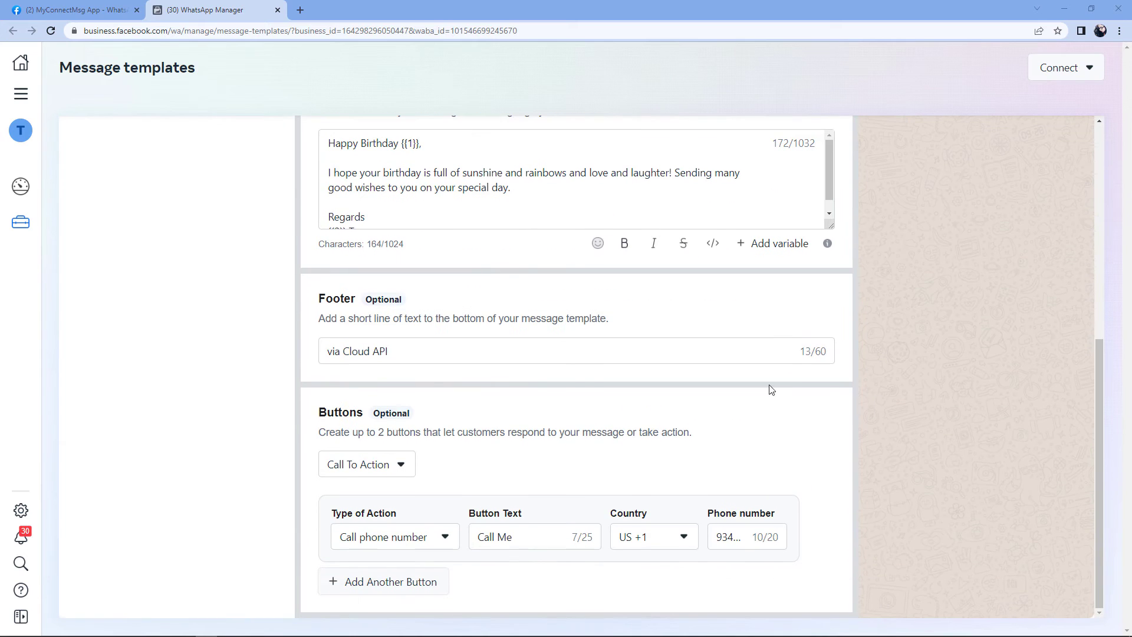
Step: Change the button action to Visit Website and relabel it 'Visit Website'
click(446, 540)
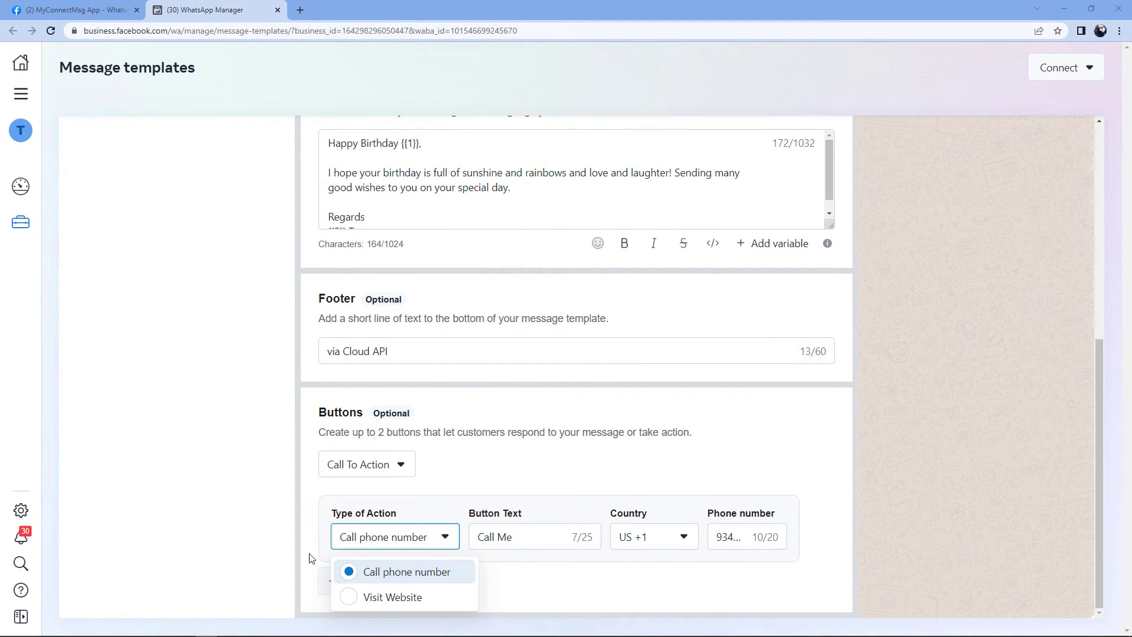
click(351, 597)
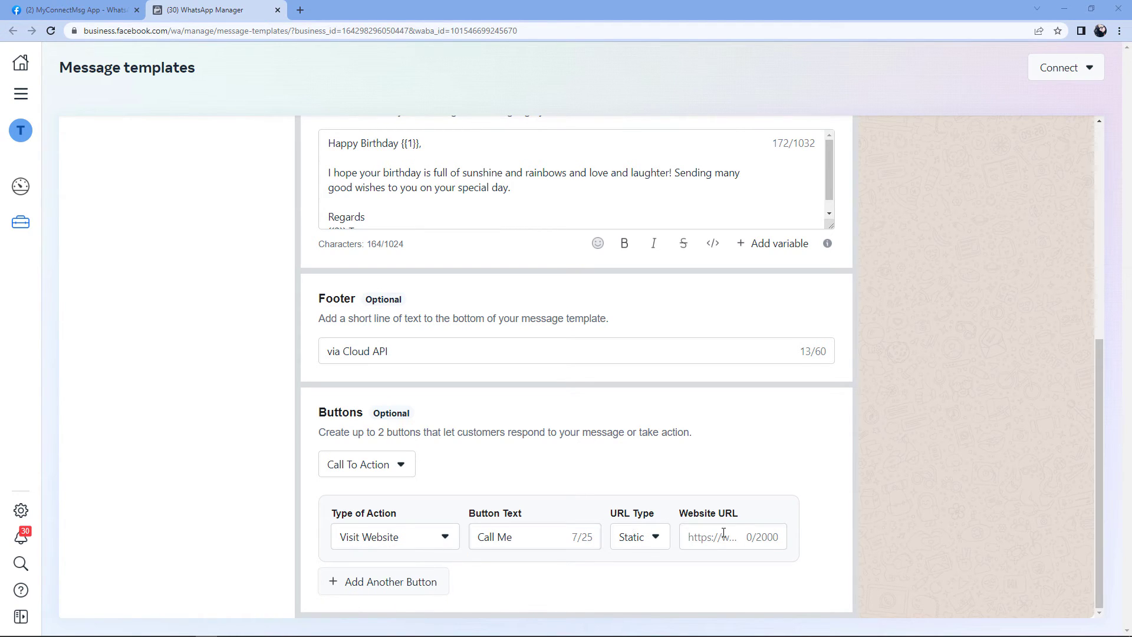
scroll(951, 359, up, 5)
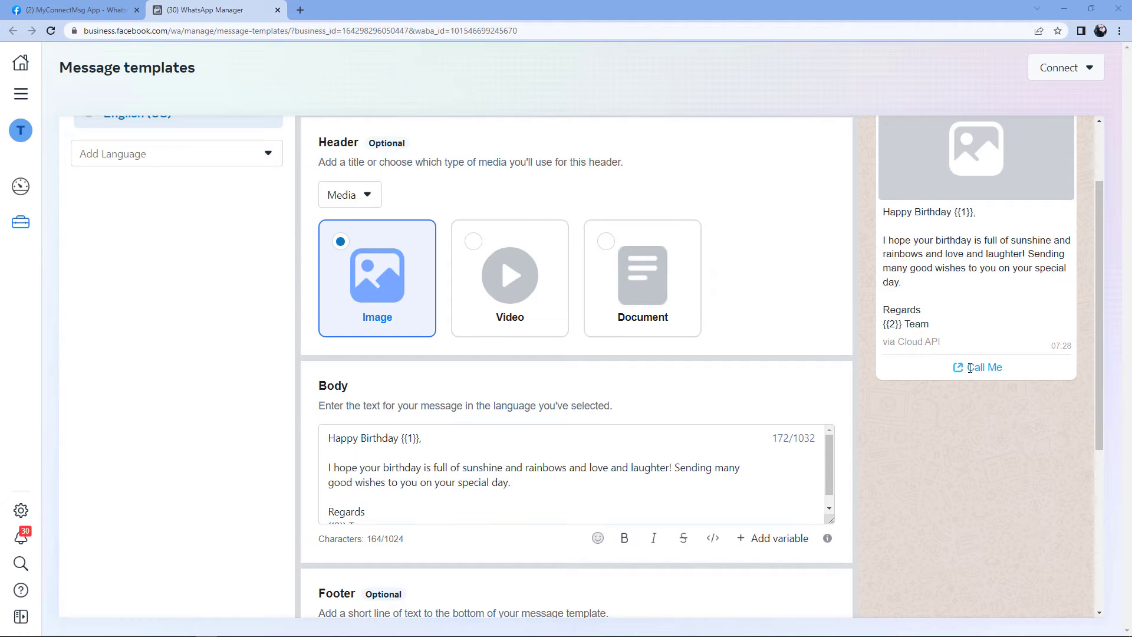
scroll(969, 390, down, 4)
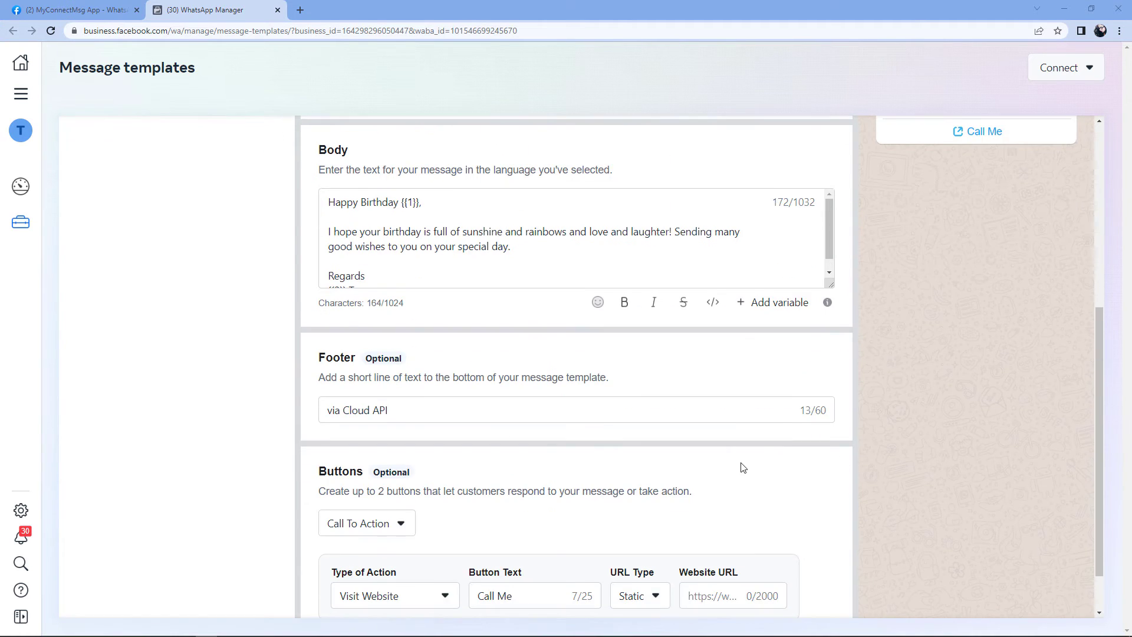
scroll(899, 389, up, 4)
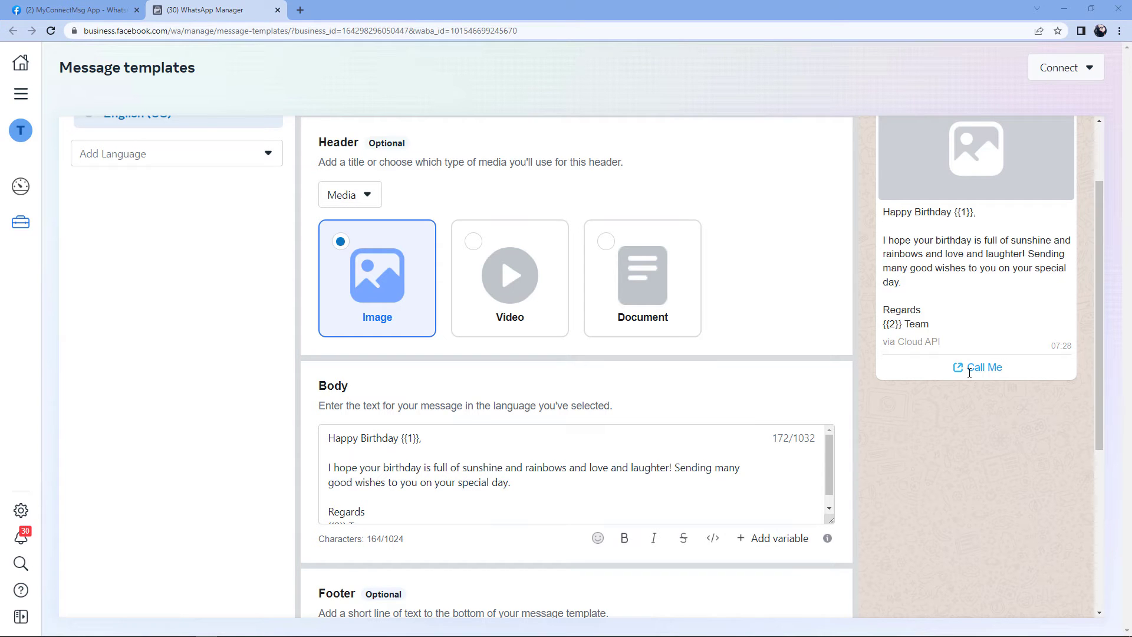
scroll(969, 373, down, 5)
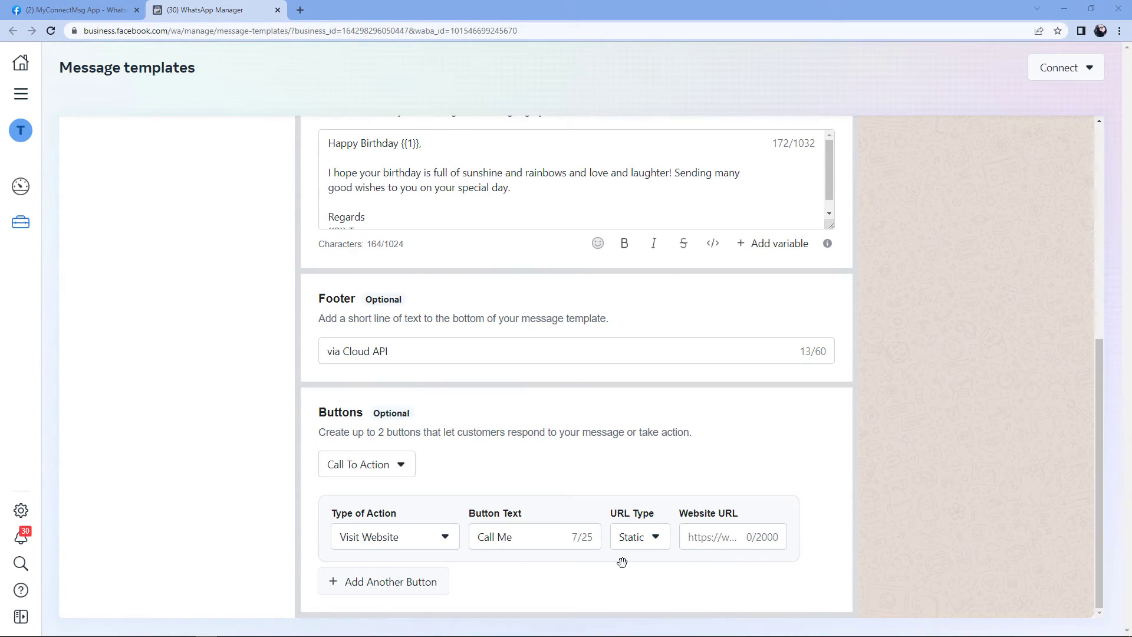
drag(510, 536, 461, 526)
text(Visit Website)
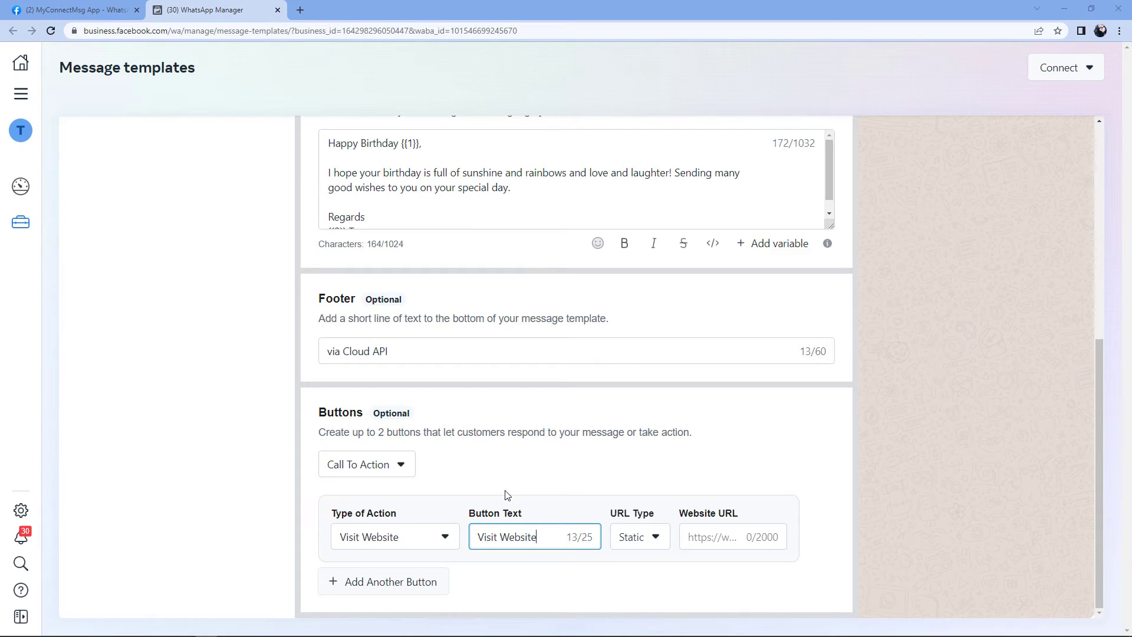
click(689, 483)
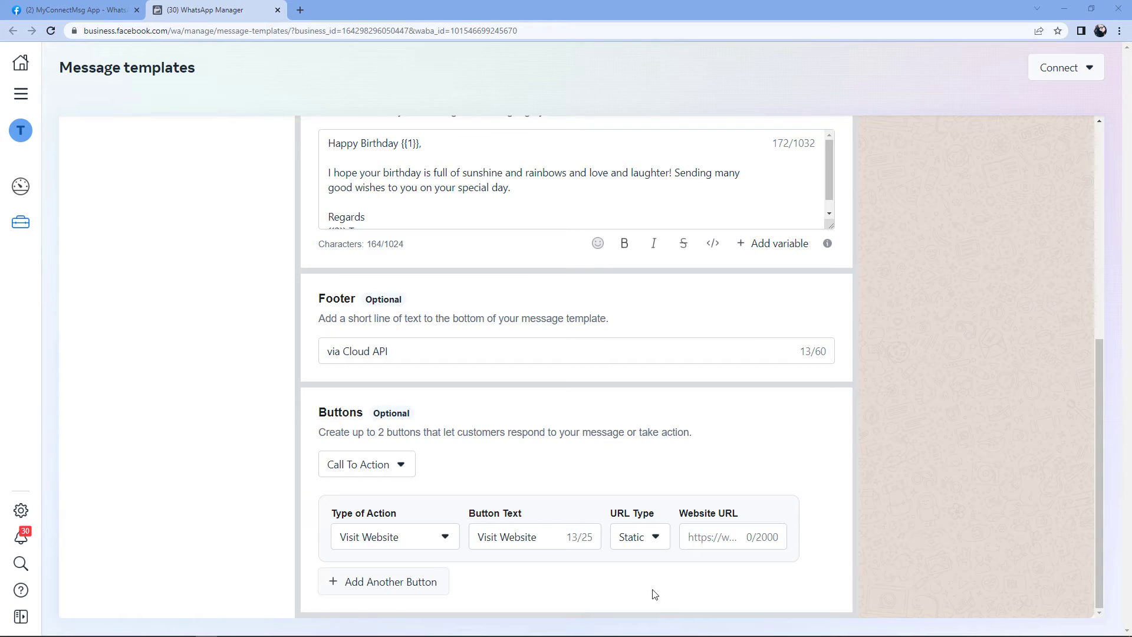
click(652, 532)
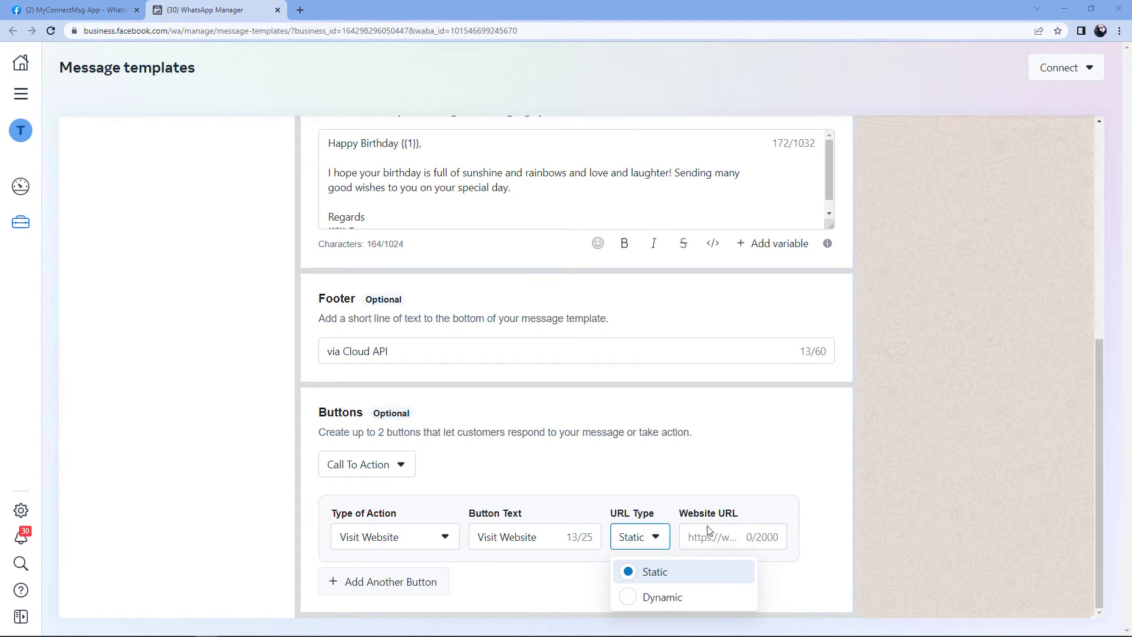
click(692, 537)
text(aaa)
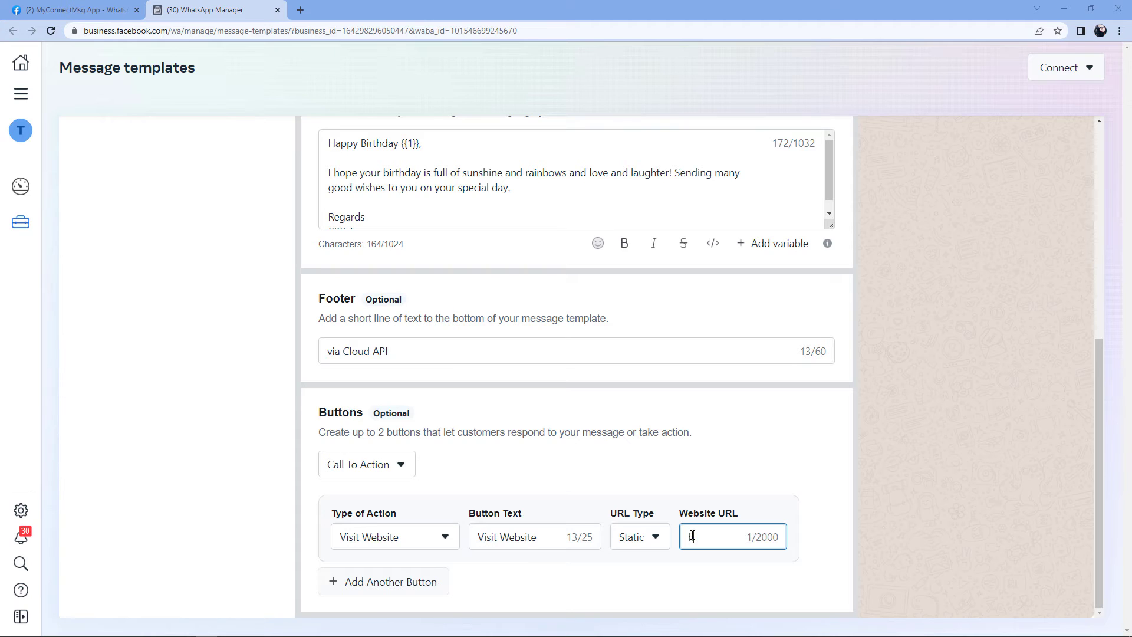
key(BackSpace)
key(BackSpace)
key(BackSpace)
text(https://www.pabbly.com)
click(792, 472)
scroll(778, 498, up, 4)
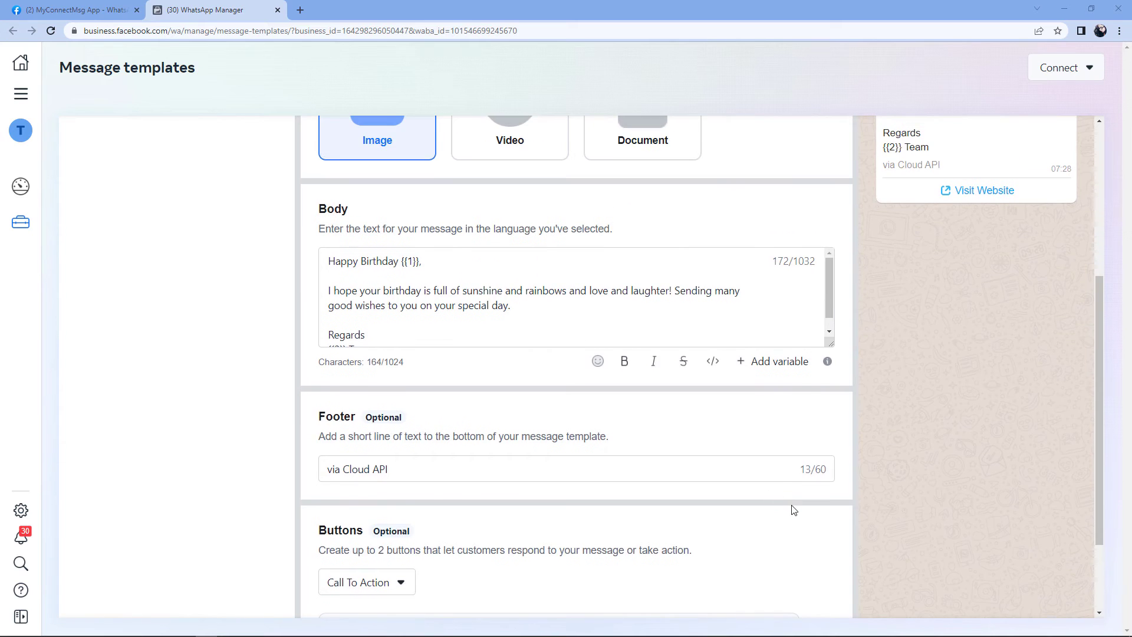
scroll(889, 422, down, 4)
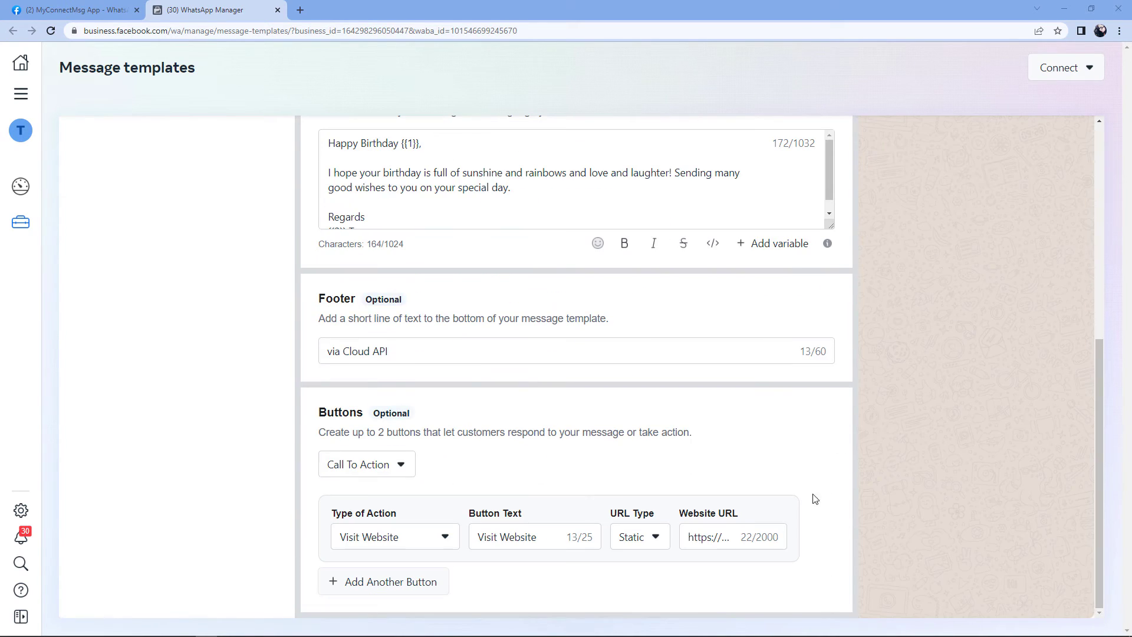
scroll(743, 485, up, 3)
scroll(890, 383, up, 1)
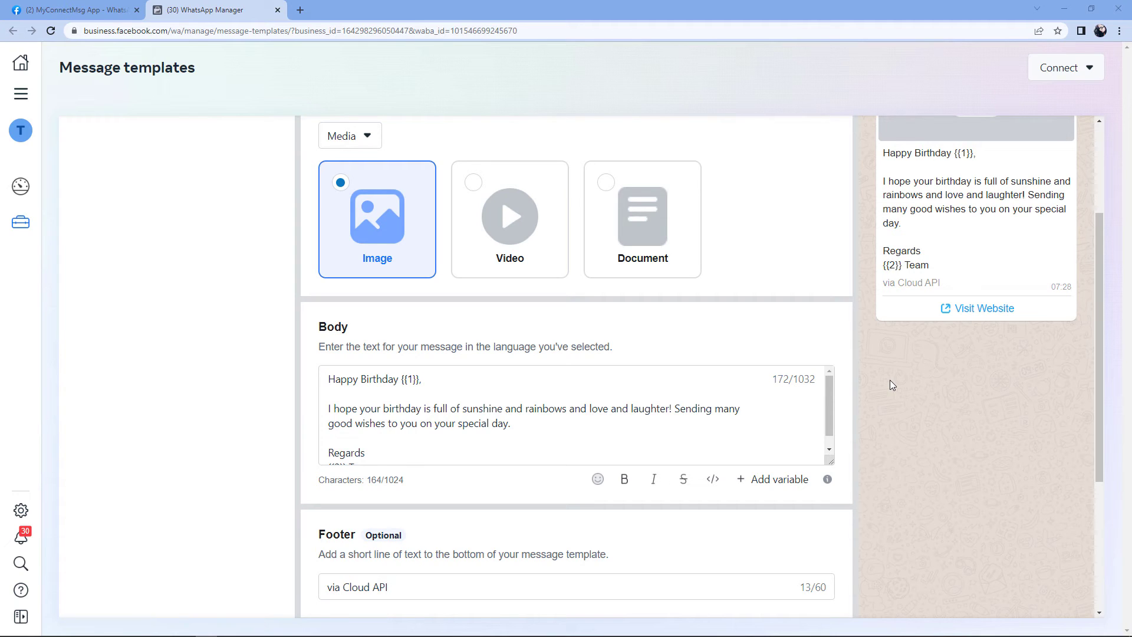
scroll(890, 385, down, 4)
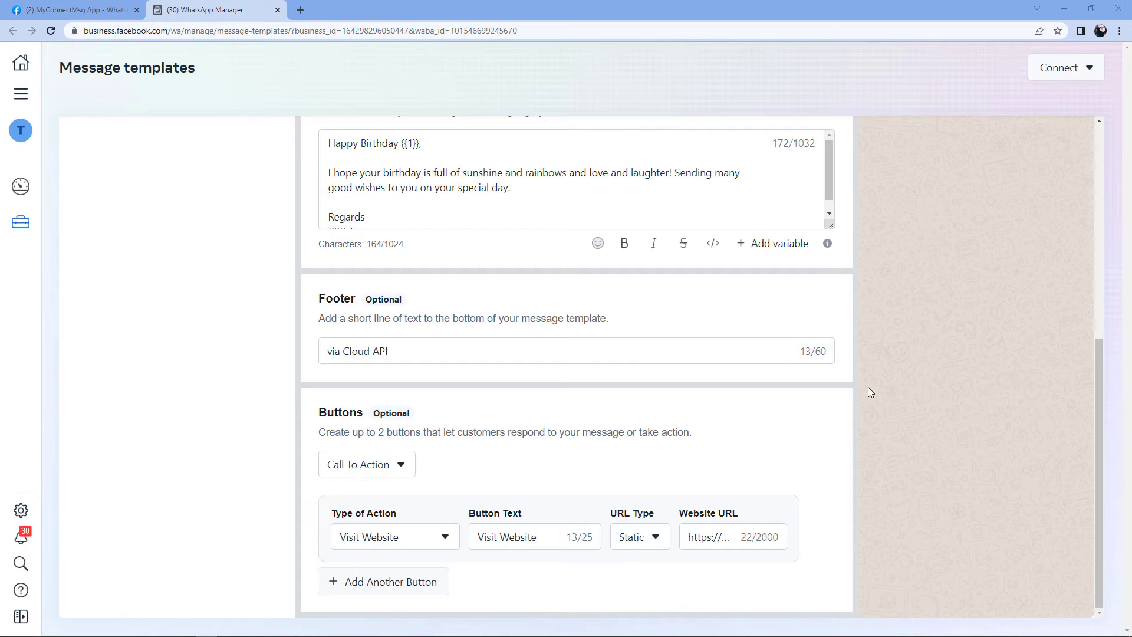
Step: Switch the Visit Website button's URL Type to Dynamic, appending a {{1}} variable
click(654, 541)
click(633, 598)
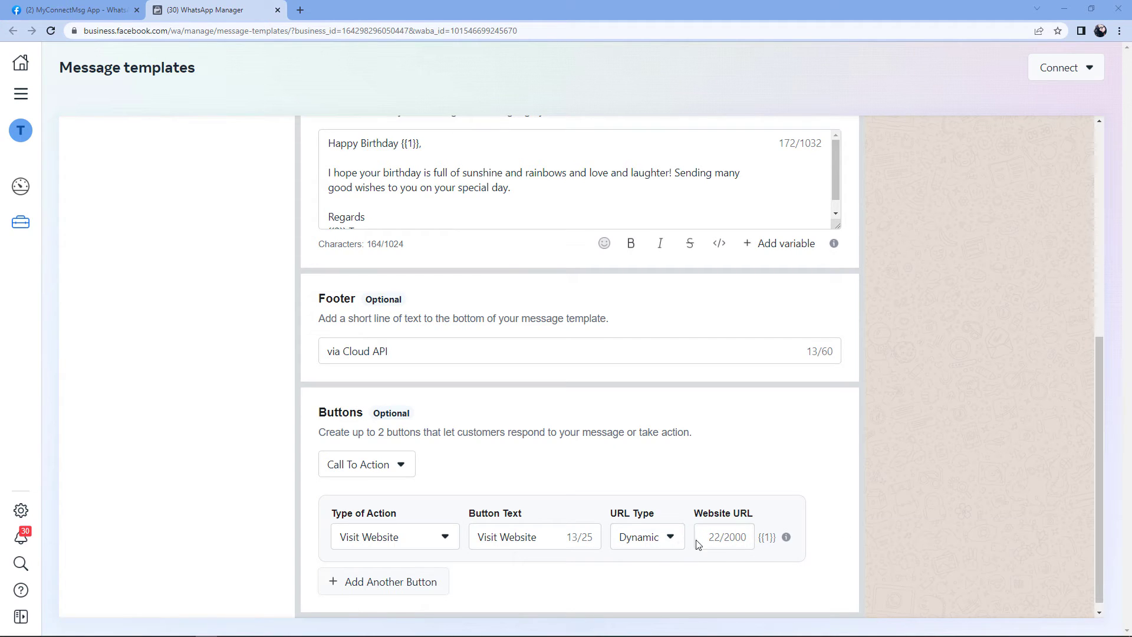
mouse_move(787, 538)
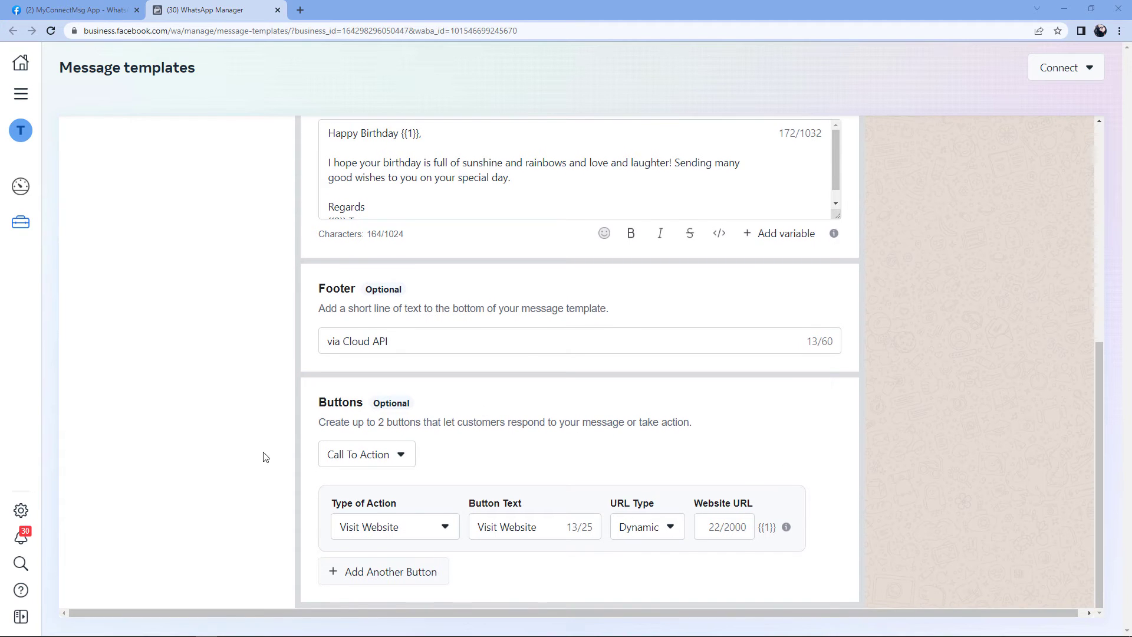
click(408, 459)
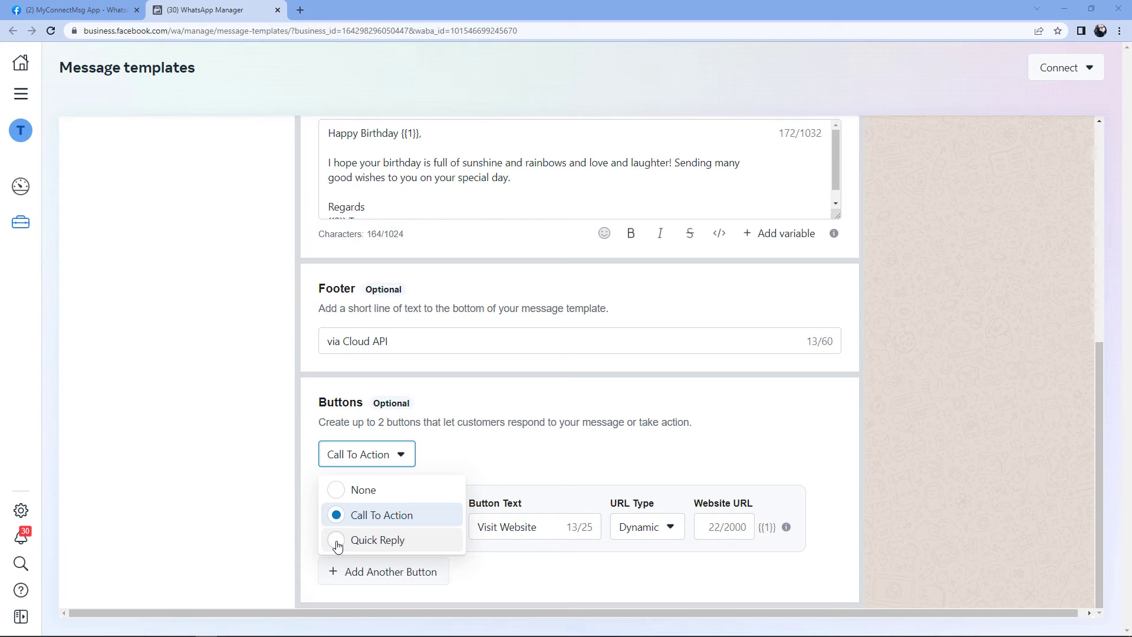
Step: Switch the buttons to Quick Reply with a first button labelled 'Reply Now'
click(336, 540)
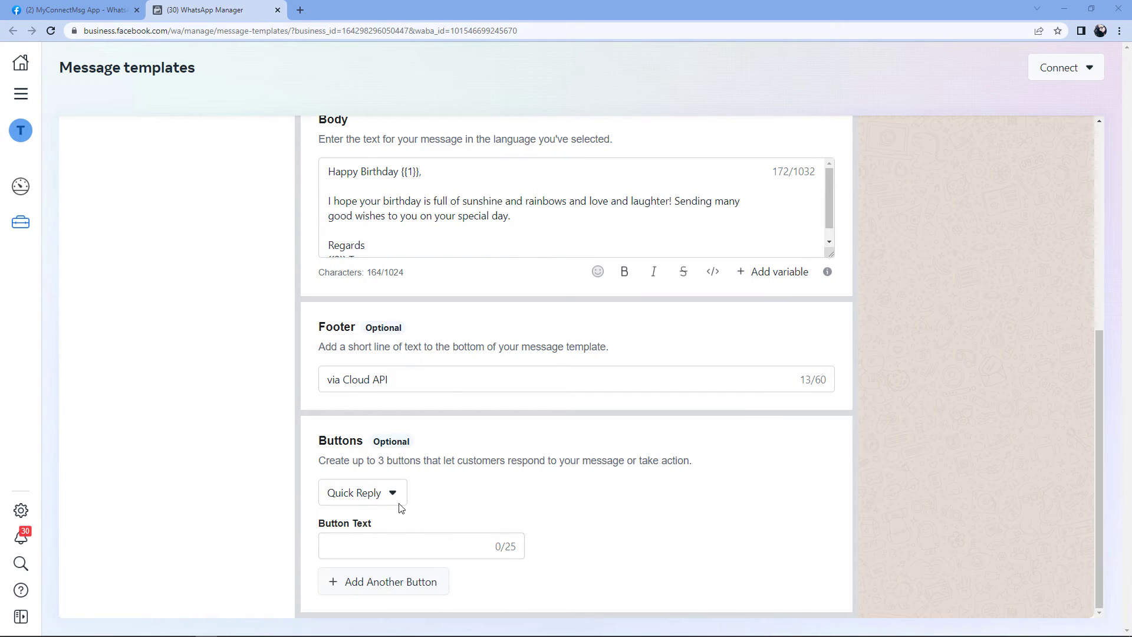
click(386, 541)
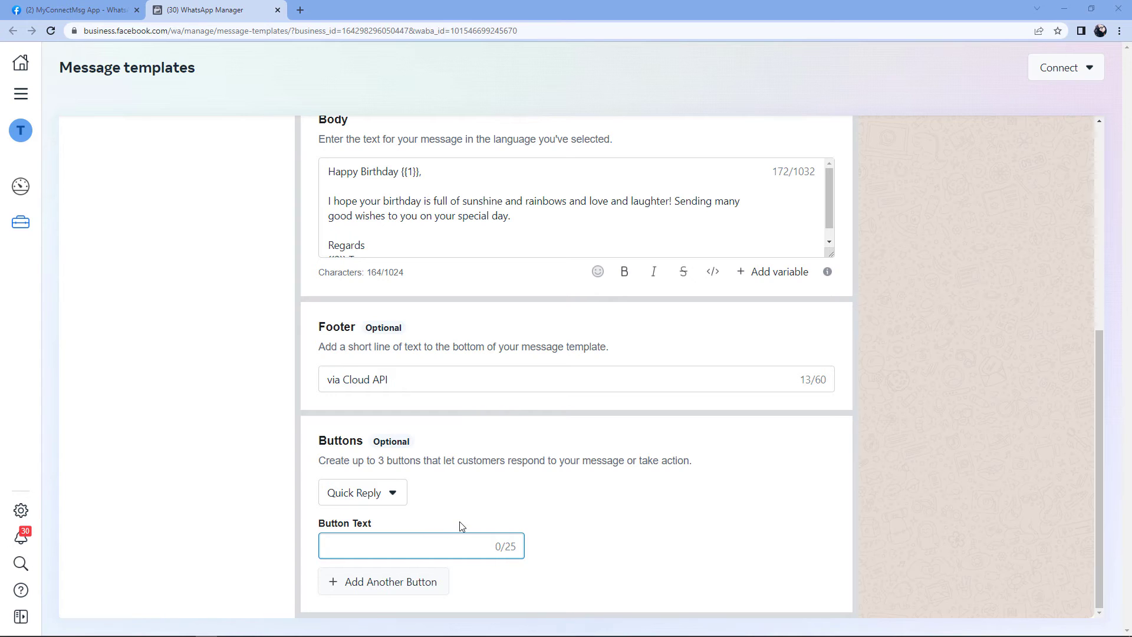
text(Reply Now)
scroll(712, 510, up, 5)
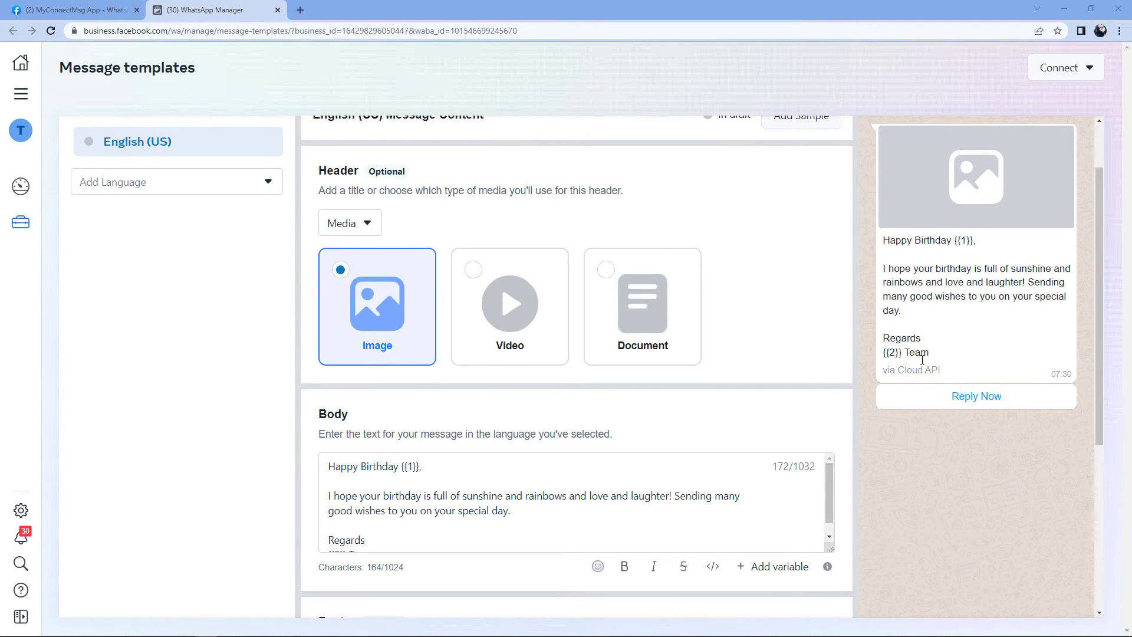
scroll(939, 389, down, 3)
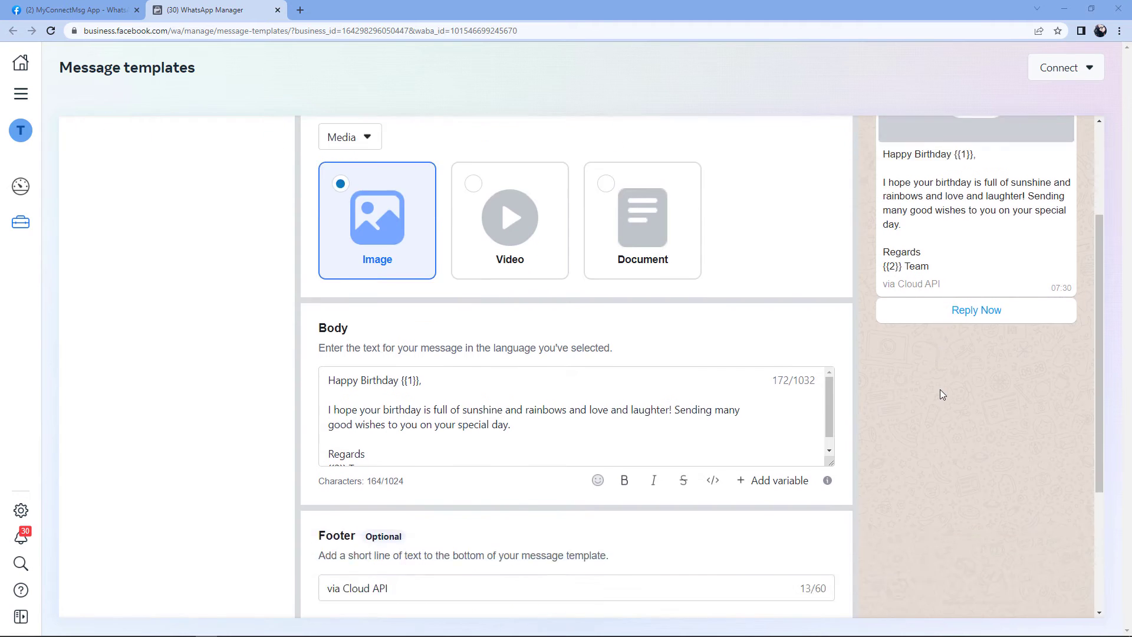
scroll(941, 377, up, 2)
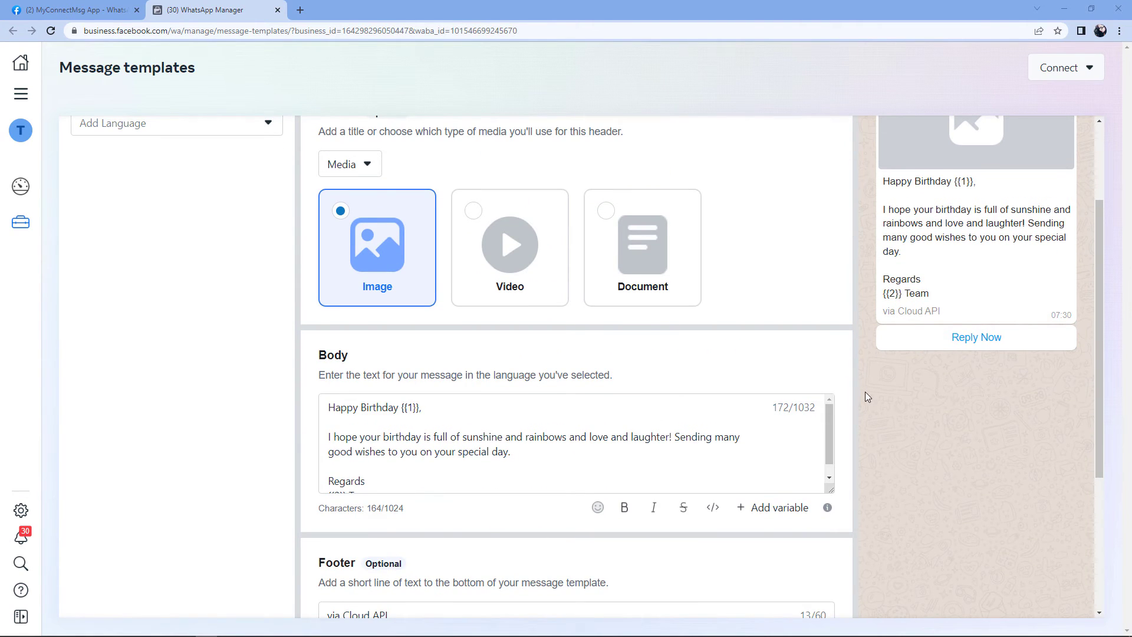
scroll(863, 392, down, 3)
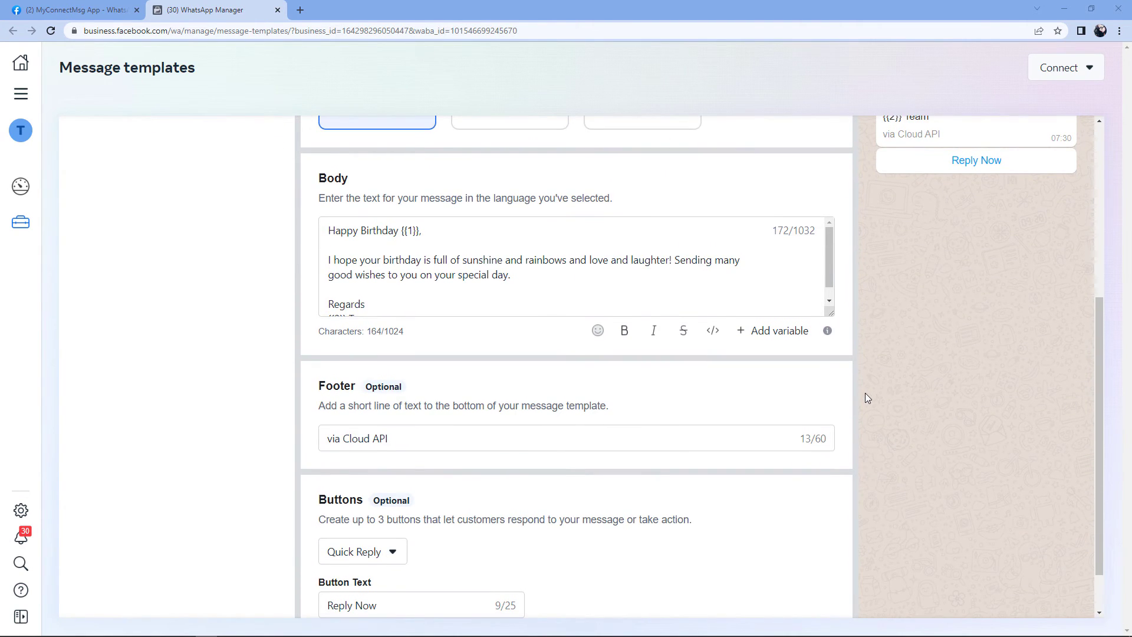
scroll(850, 405, down, 1)
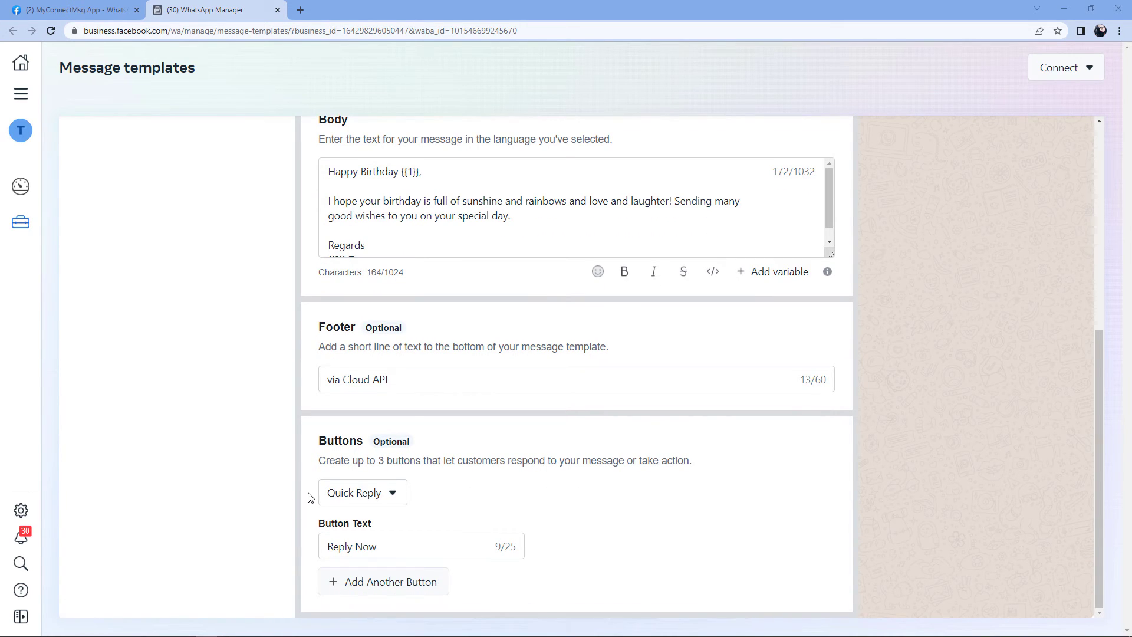
Step: Add a second quick-reply button labelled 'Reply Later'
click(365, 582)
scroll(311, 570, down, 1)
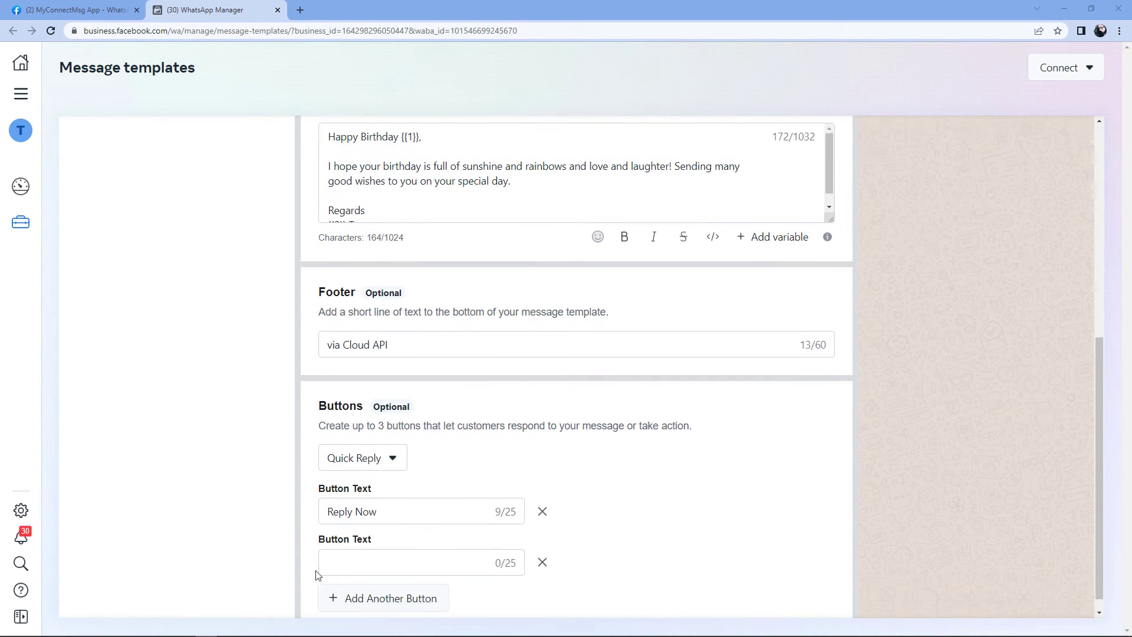
click(360, 550)
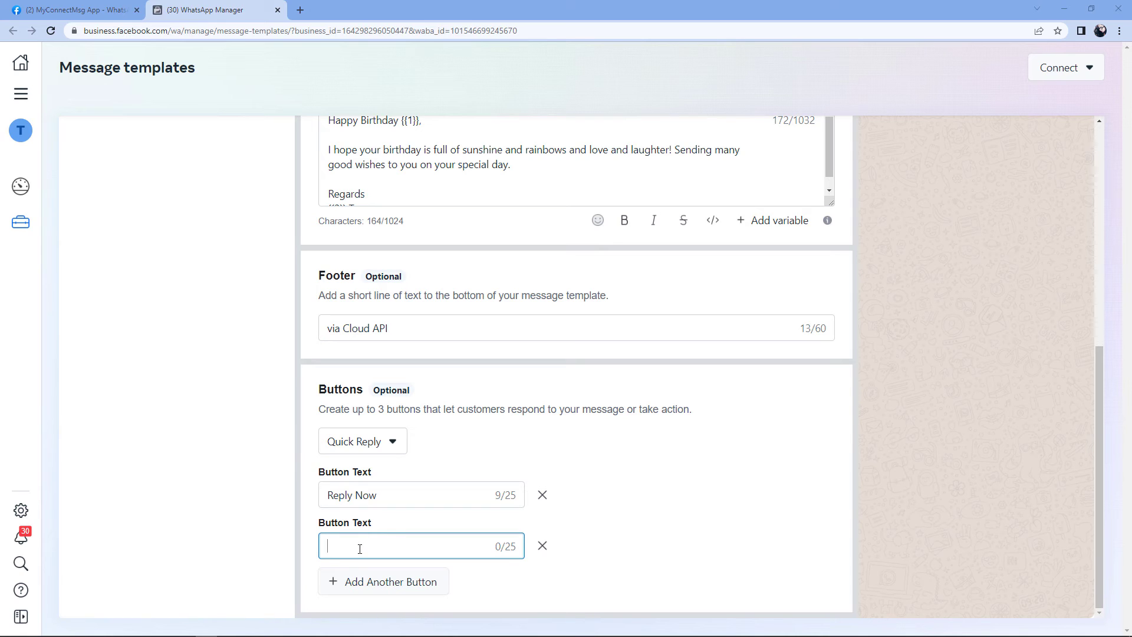
text(Reply Later)
click(906, 411)
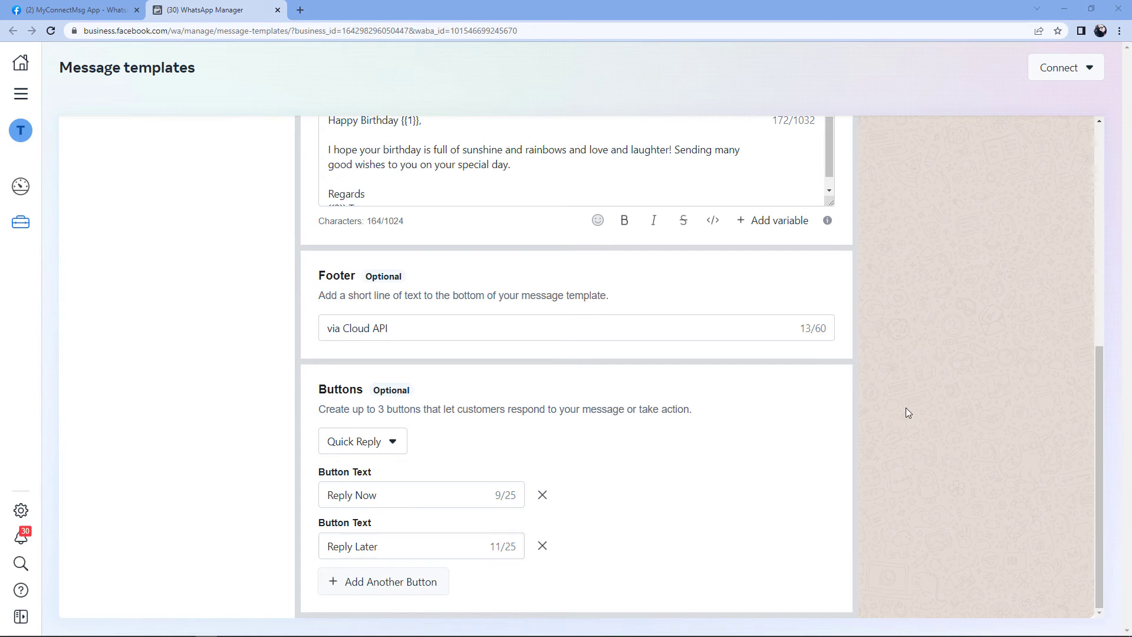
scroll(906, 408, up, 6)
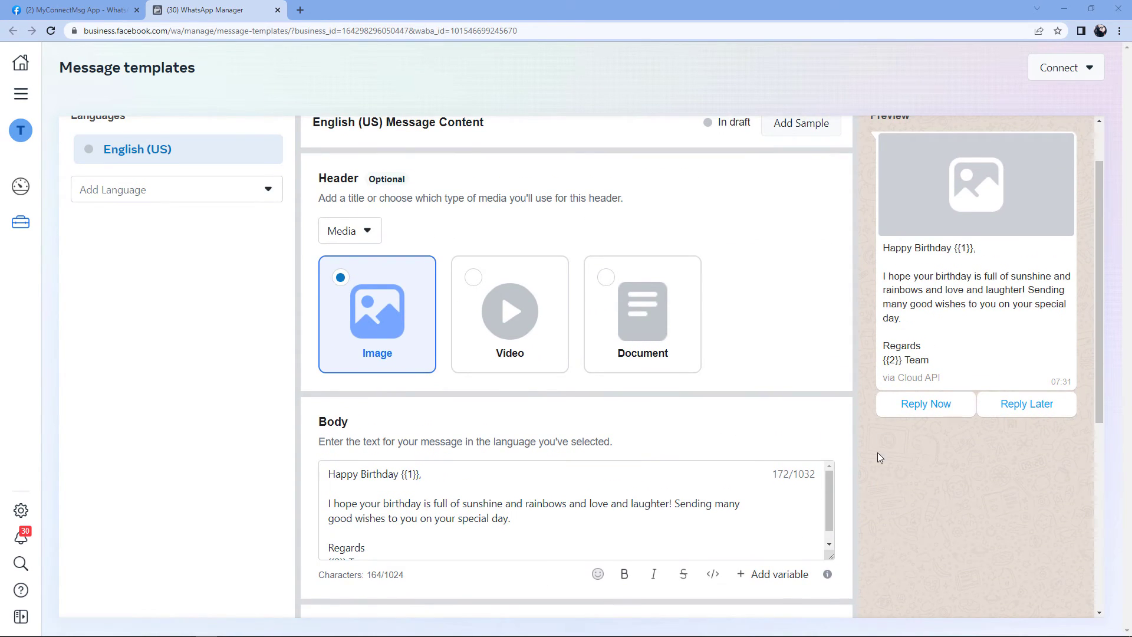
scroll(864, 495, down, 6)
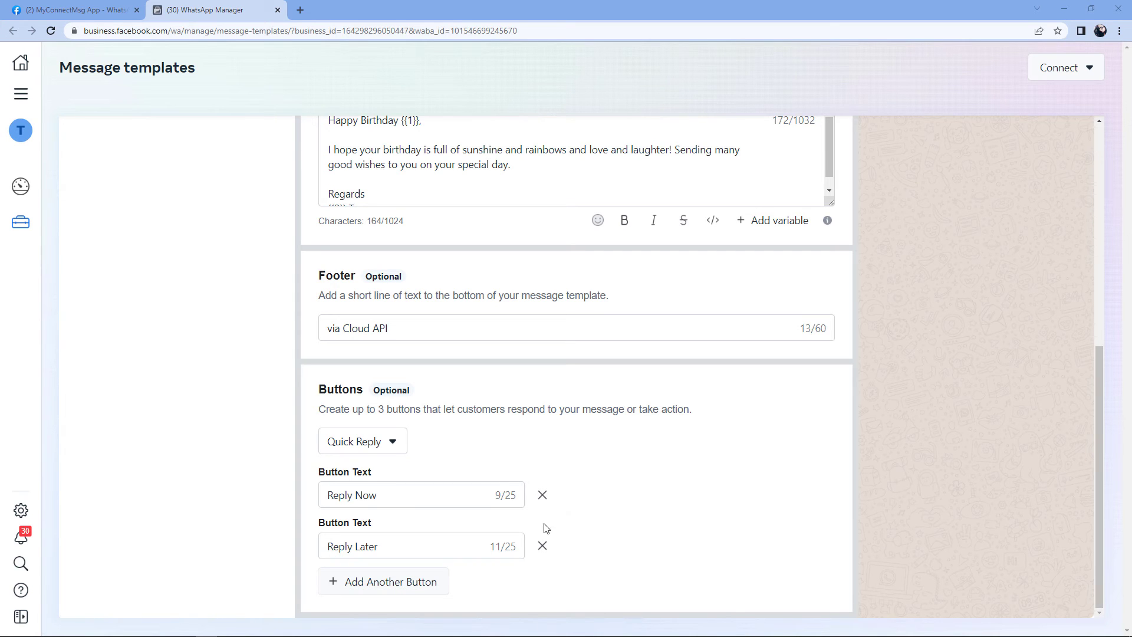
click(387, 446)
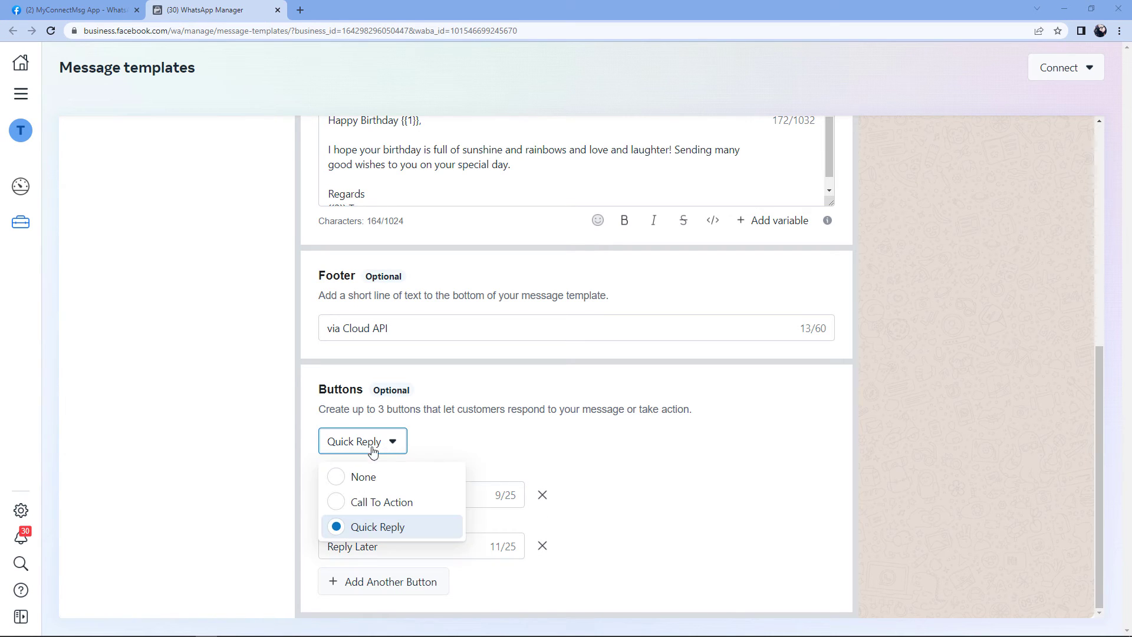
click(337, 474)
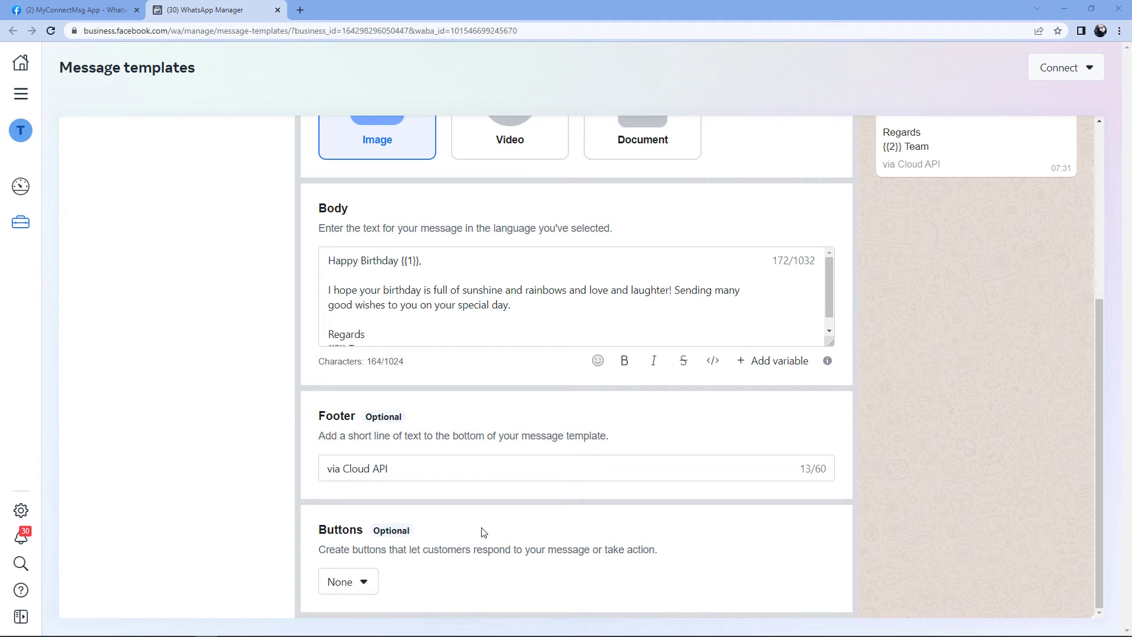
scroll(484, 533, up, 4)
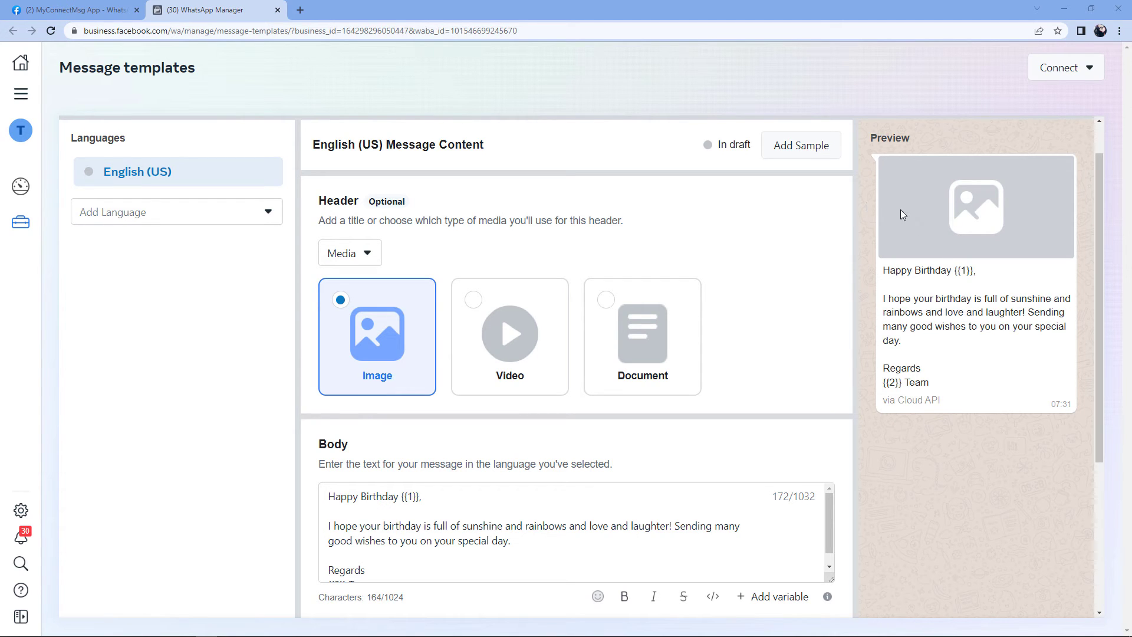
scroll(619, 452, down, 1)
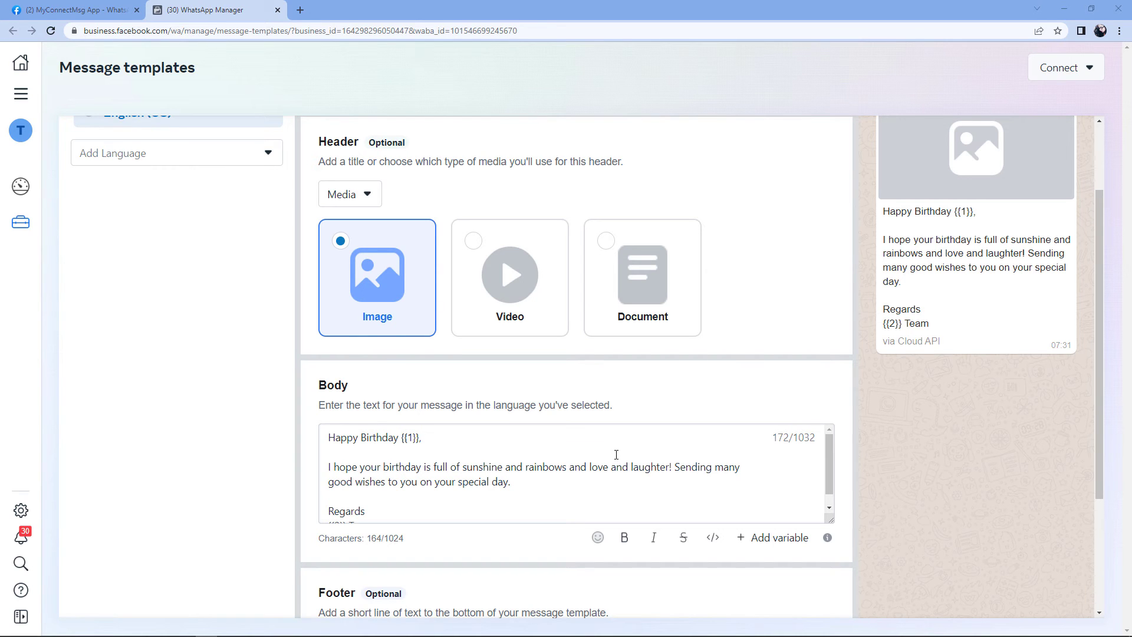
scroll(616, 458, down, 1)
scroll(538, 550, down, 2)
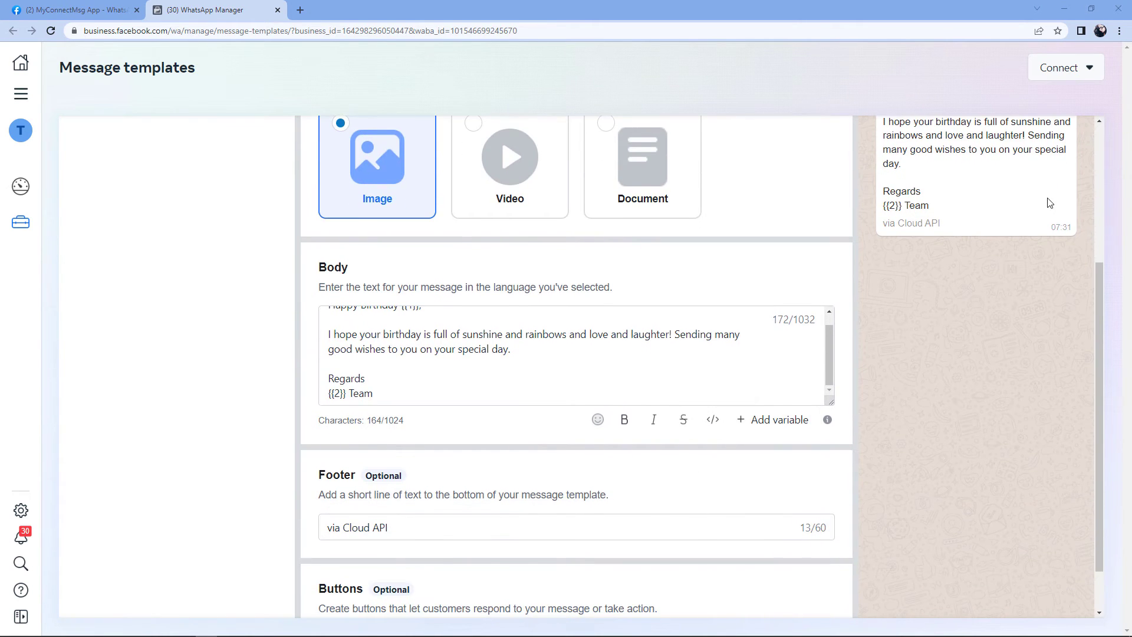
scroll(940, 234, up, 3)
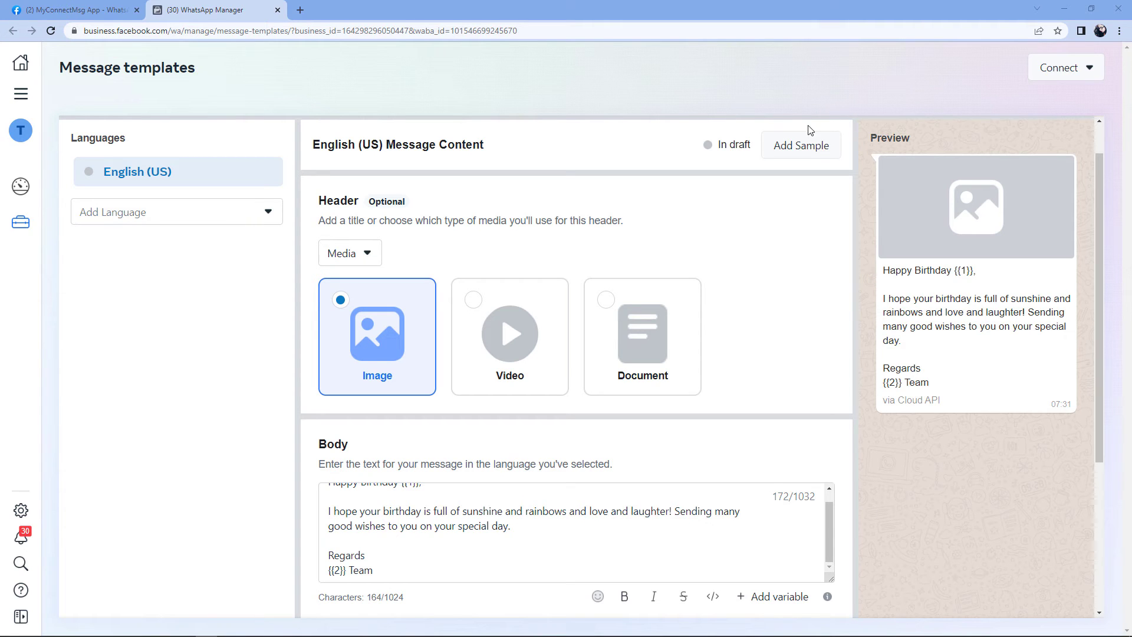
Step: Open Add Sample and the Choose JPG or PNG File picker for the header image
click(795, 152)
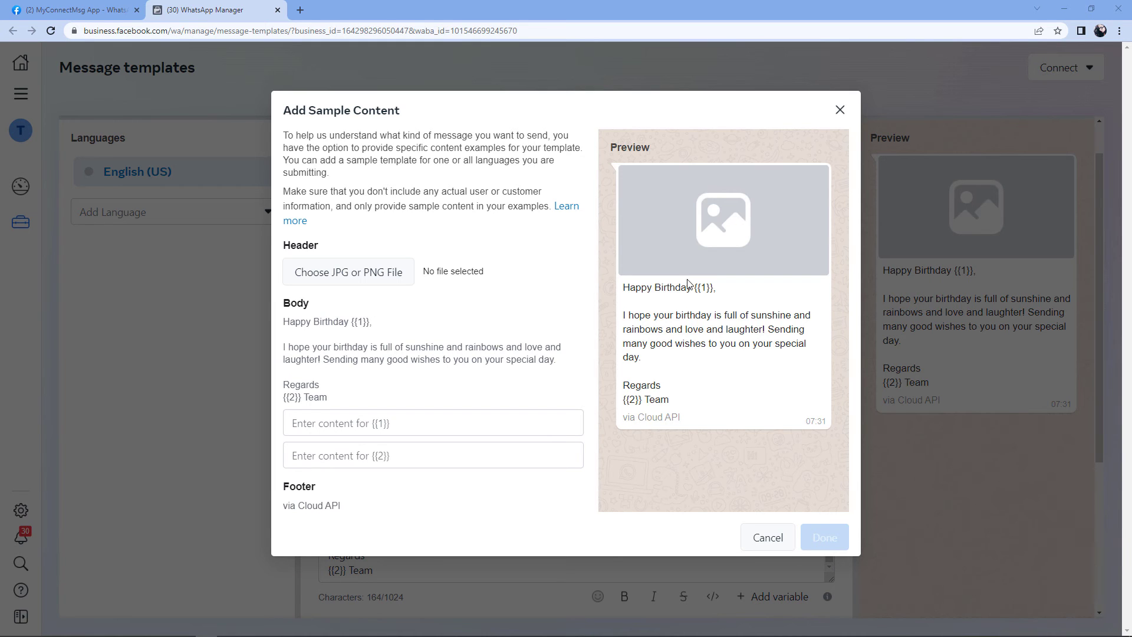
click(567, 288)
click(541, 302)
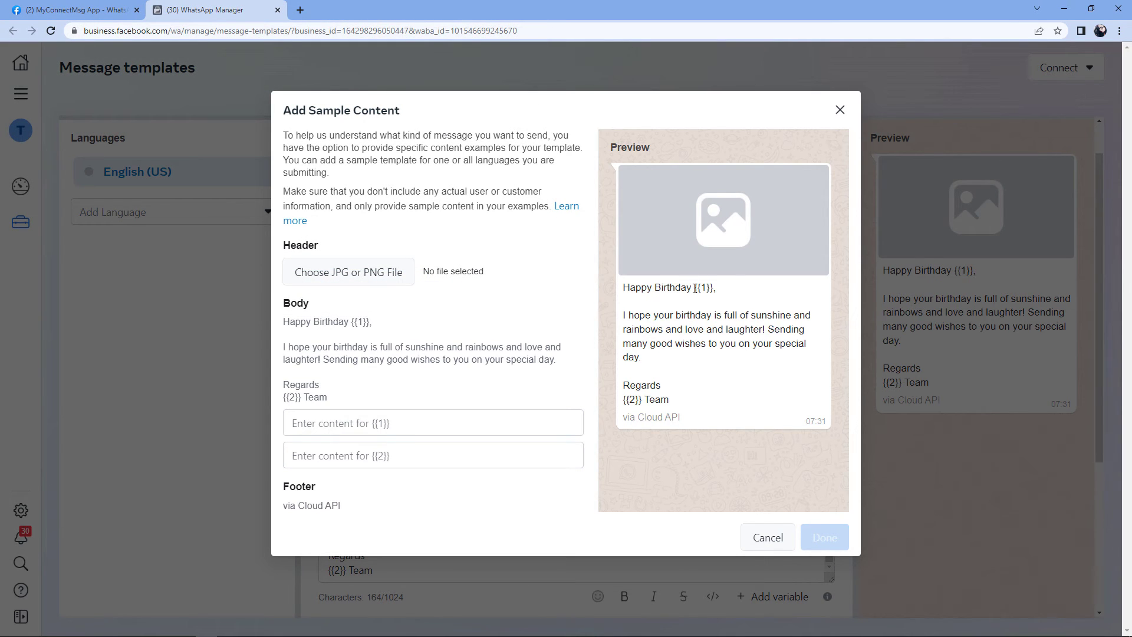
drag(694, 287, 716, 288)
click(282, 246)
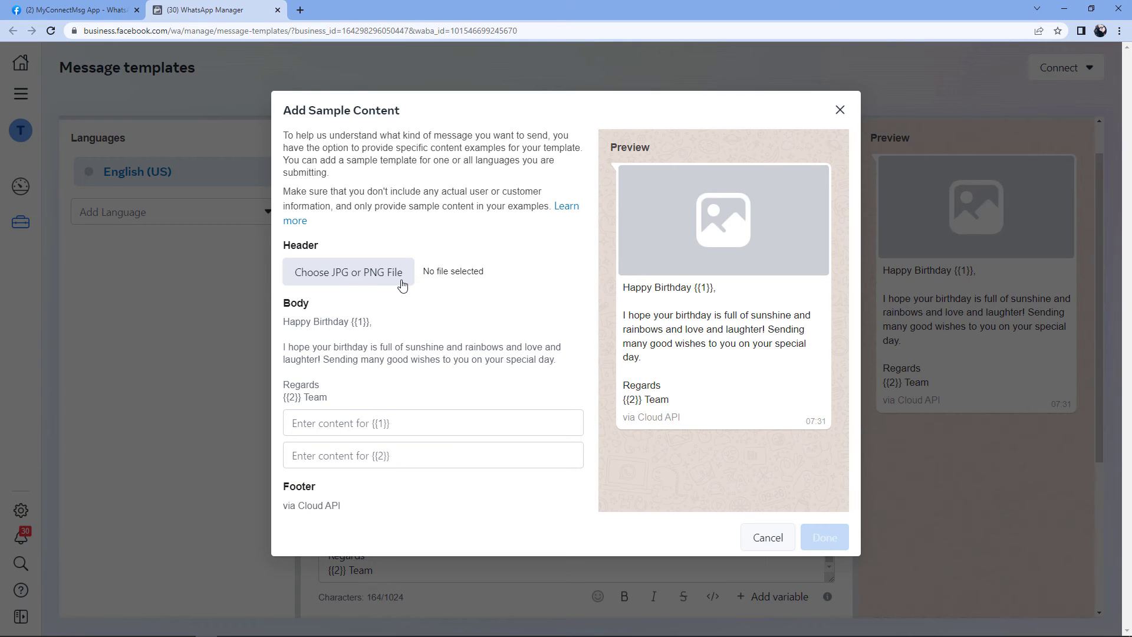
click(360, 275)
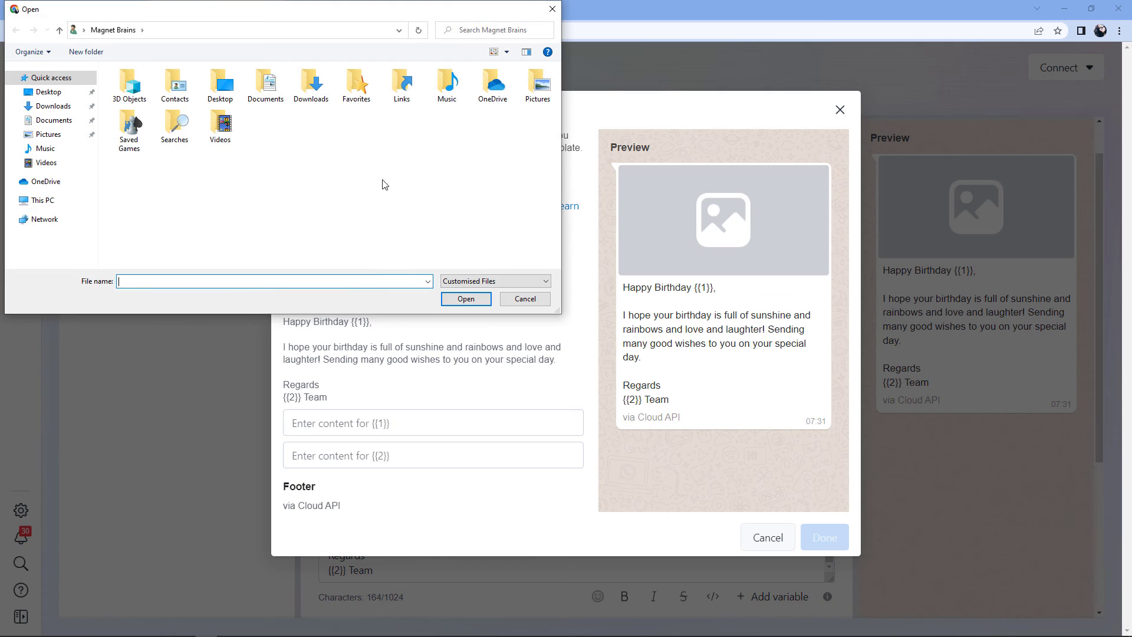
click(49, 92)
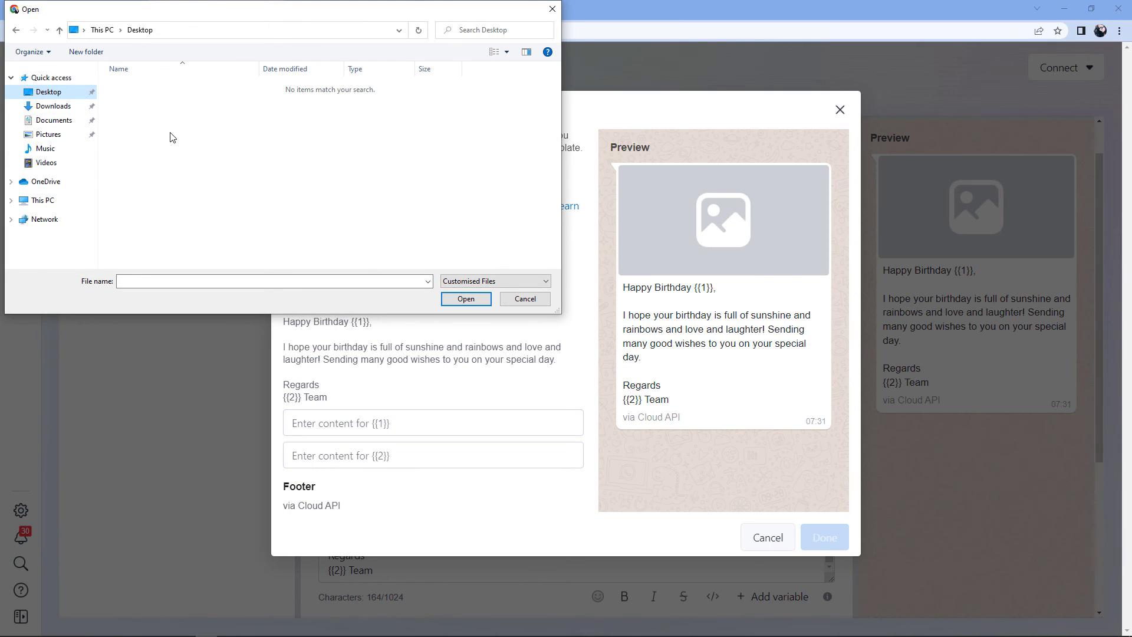
click(475, 277)
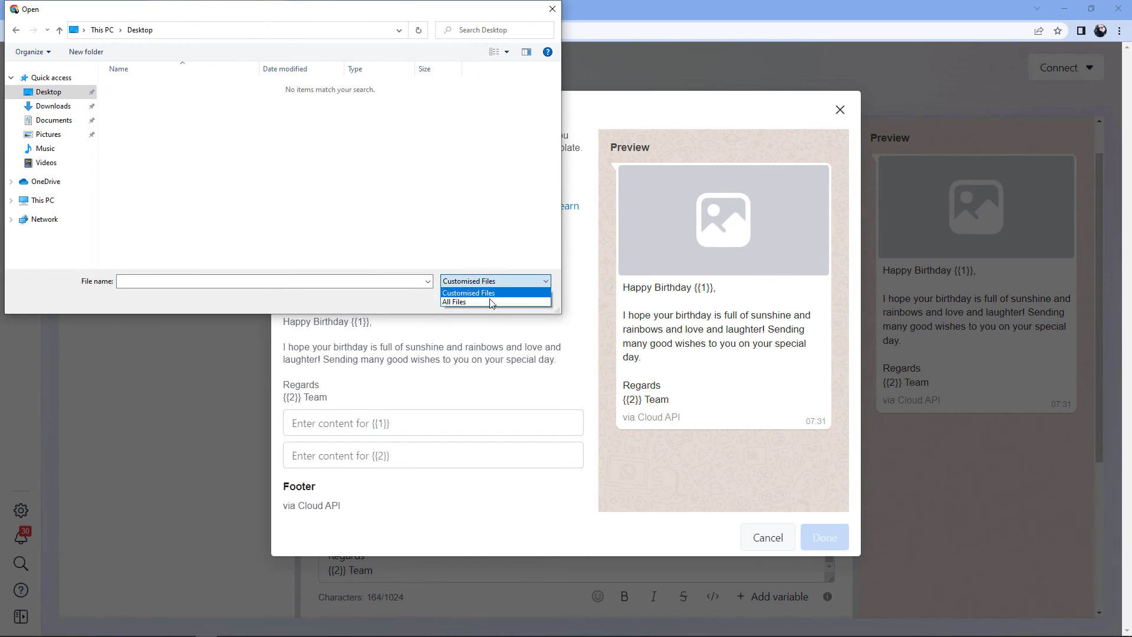
click(483, 303)
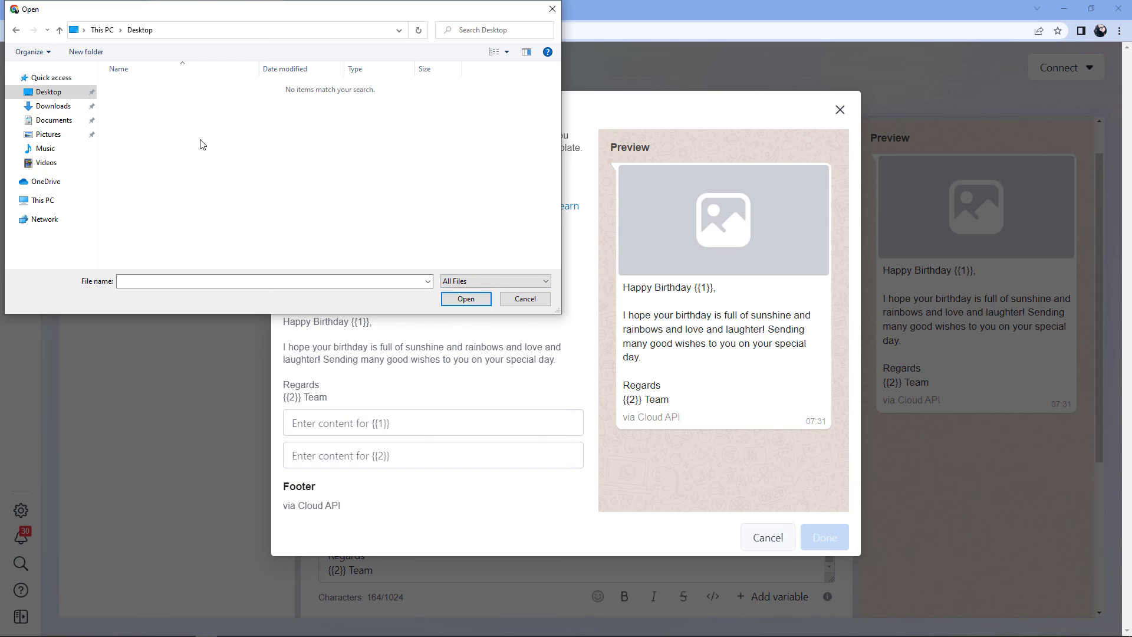
click(53, 106)
click(176, 102)
click(465, 299)
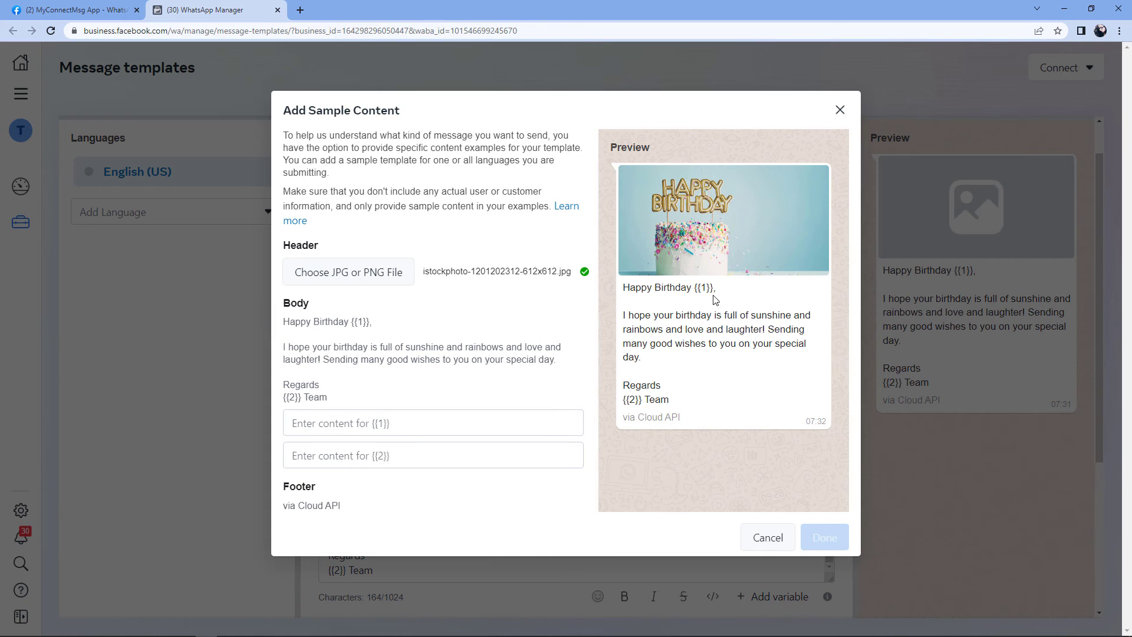
Step: Enter a sample recipient name for {{1}} and 'Video' for {{2}}, then apply the samples
drag(697, 287, 711, 288)
drag(642, 400, 618, 407)
click(361, 423)
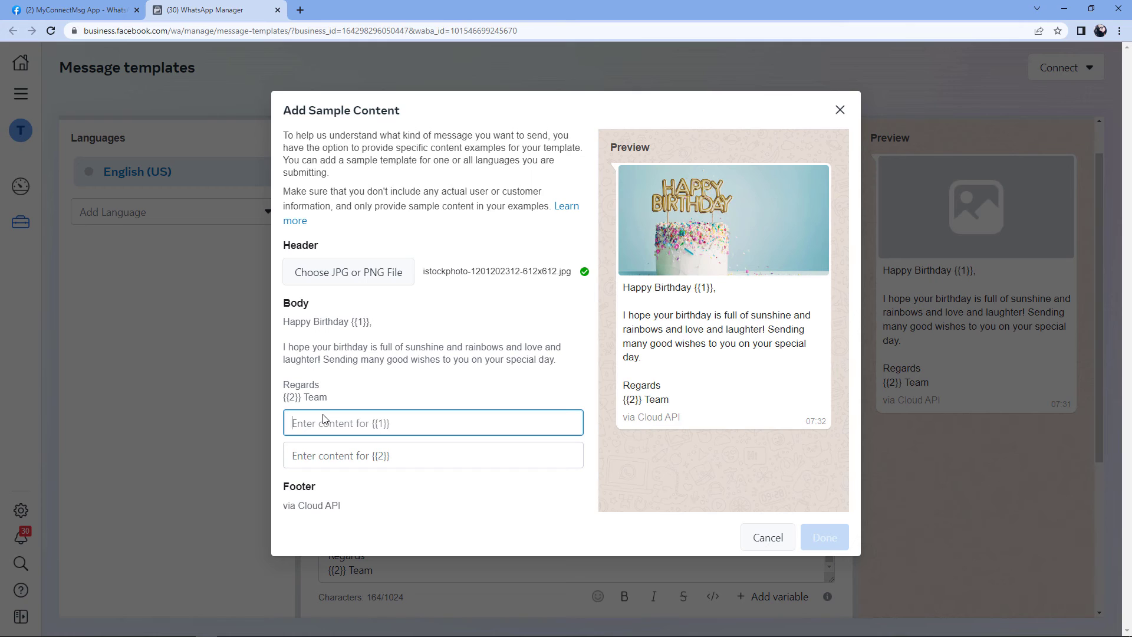
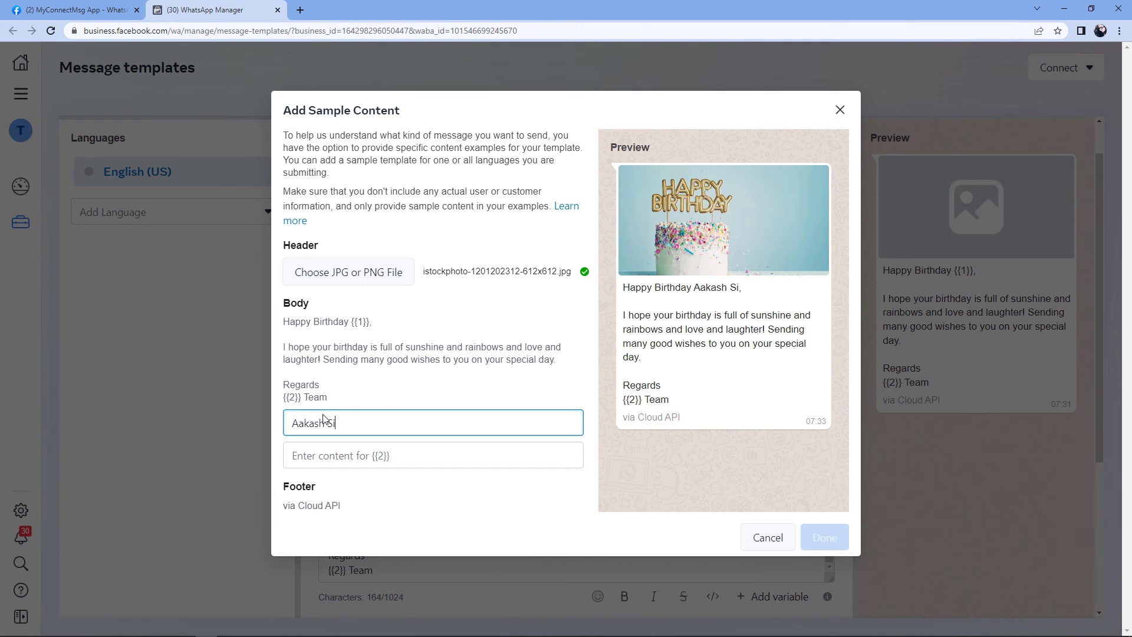
click(318, 458)
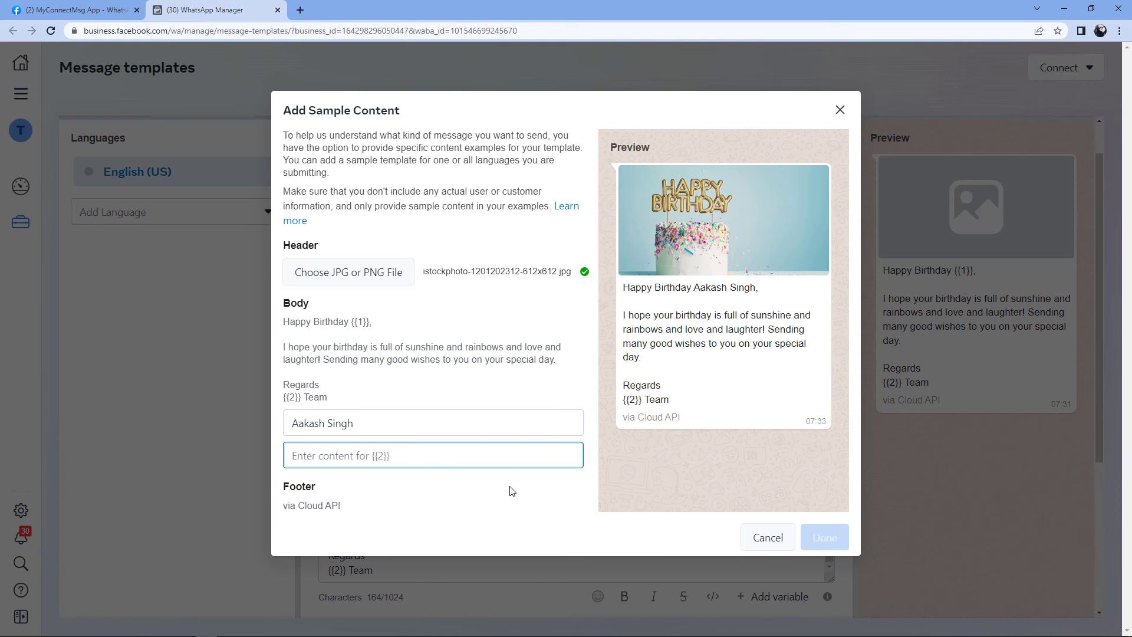
text(V)
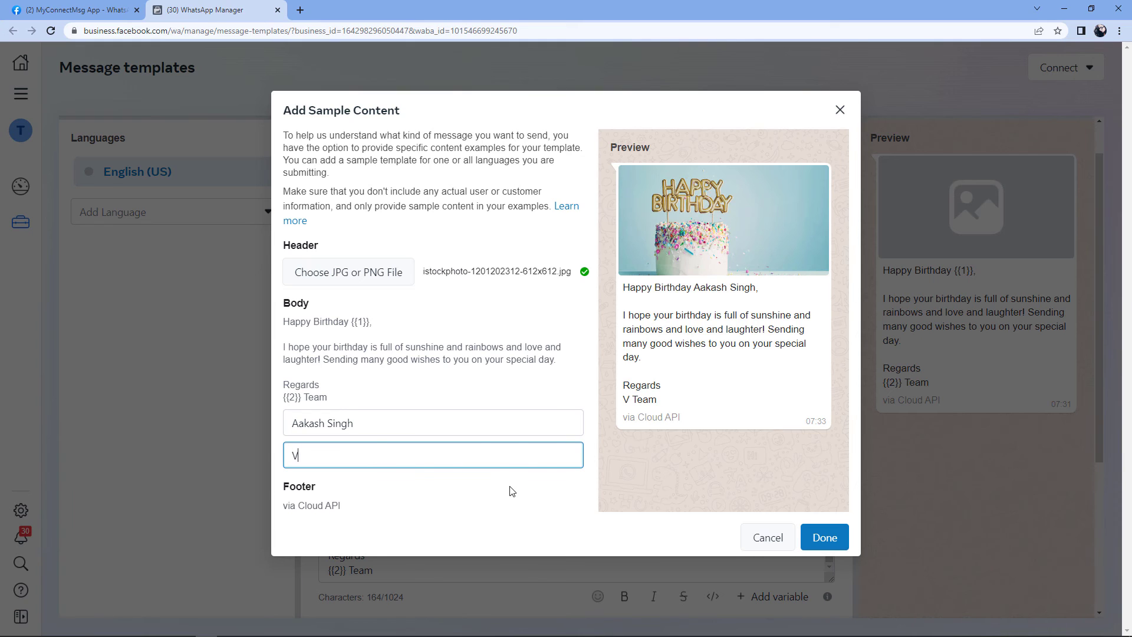
text(ideo)
click(475, 495)
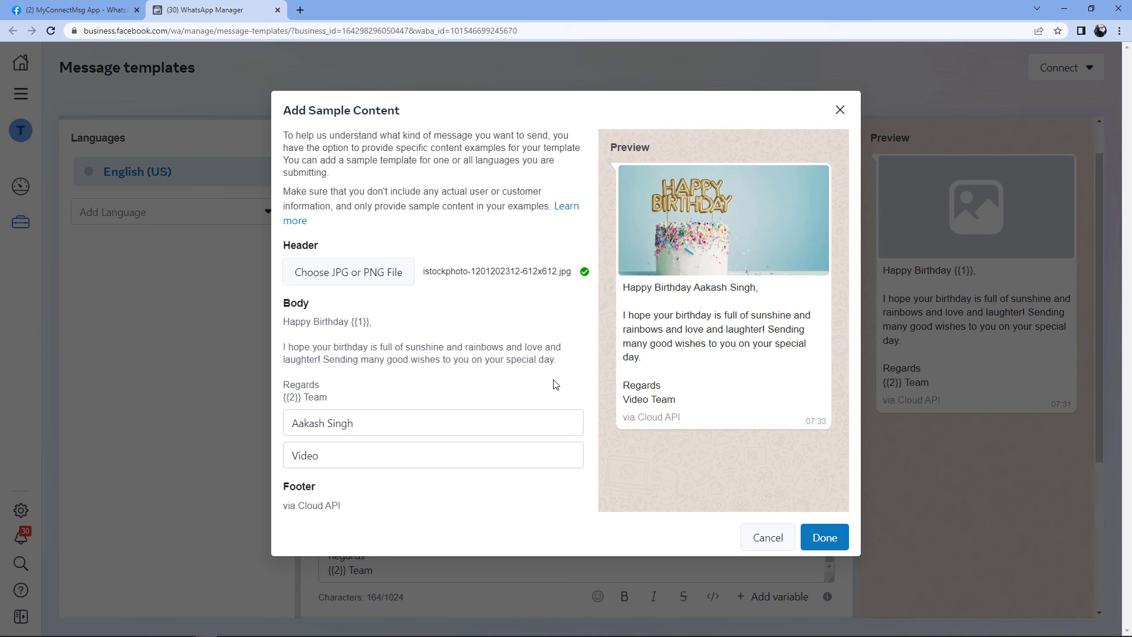
click(820, 537)
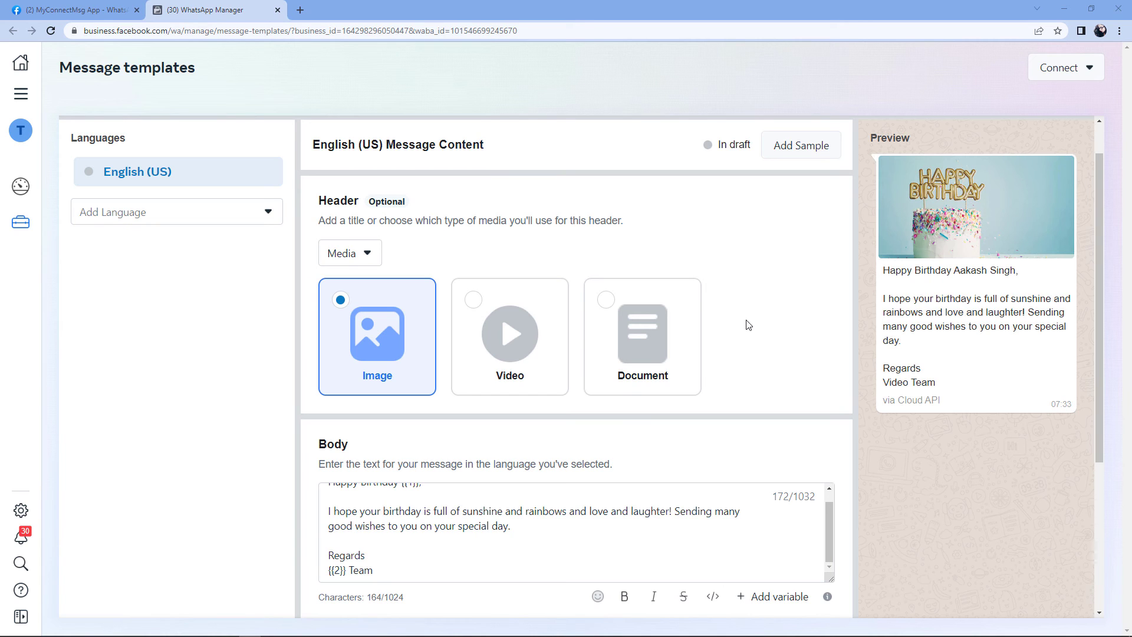
Step: Submit the birthday_wishes template and confirm its English (US) content
scroll(747, 325, up, 1)
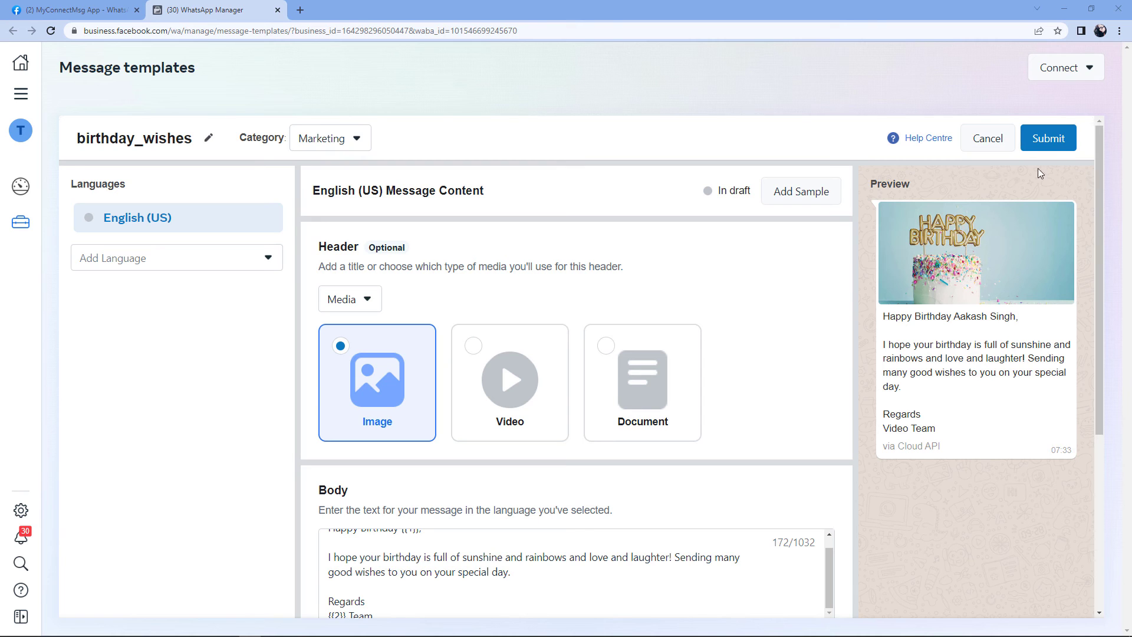
click(1048, 145)
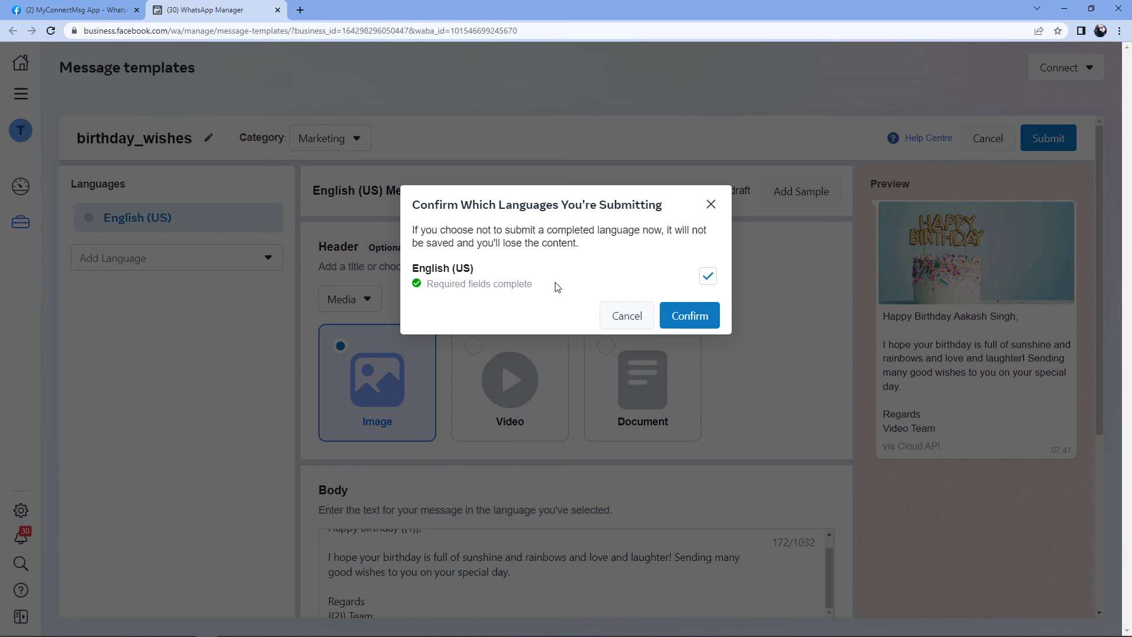
click(693, 319)
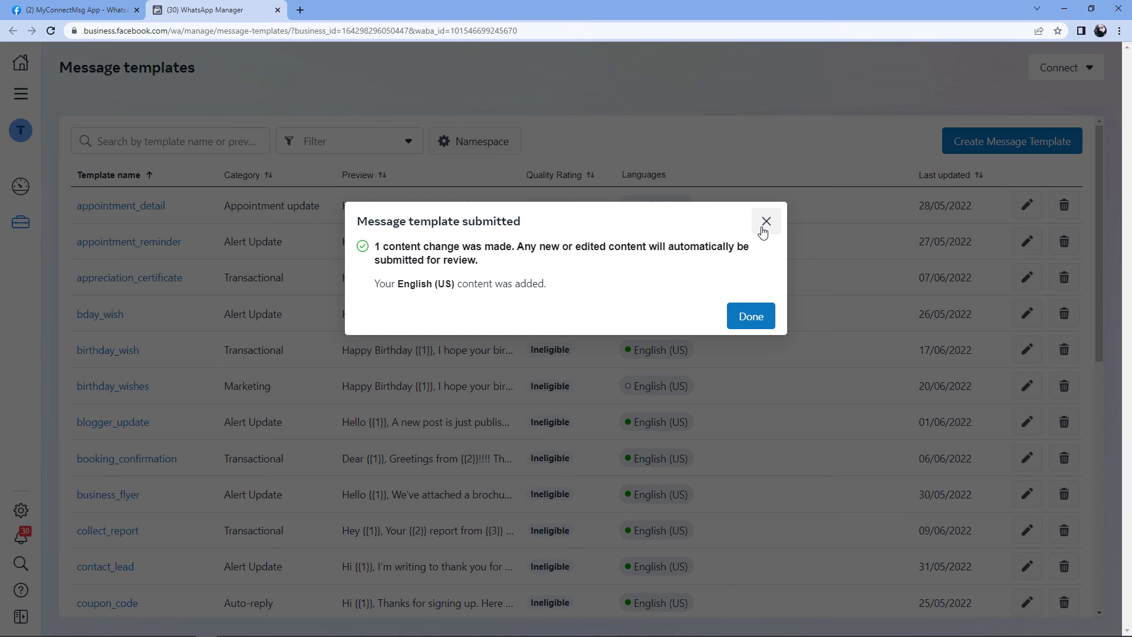
Step: Dismiss the template-submitted notice and confirm birthday_wishes appears as a Marketing template, English (US) pending review
click(766, 222)
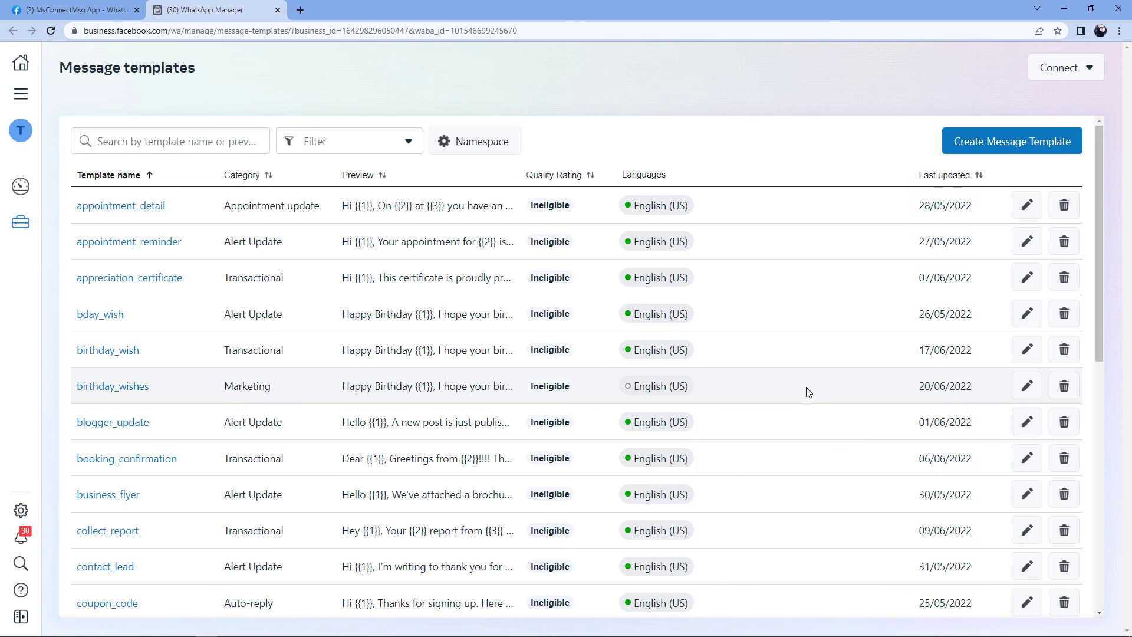
mouse_move(634, 387)
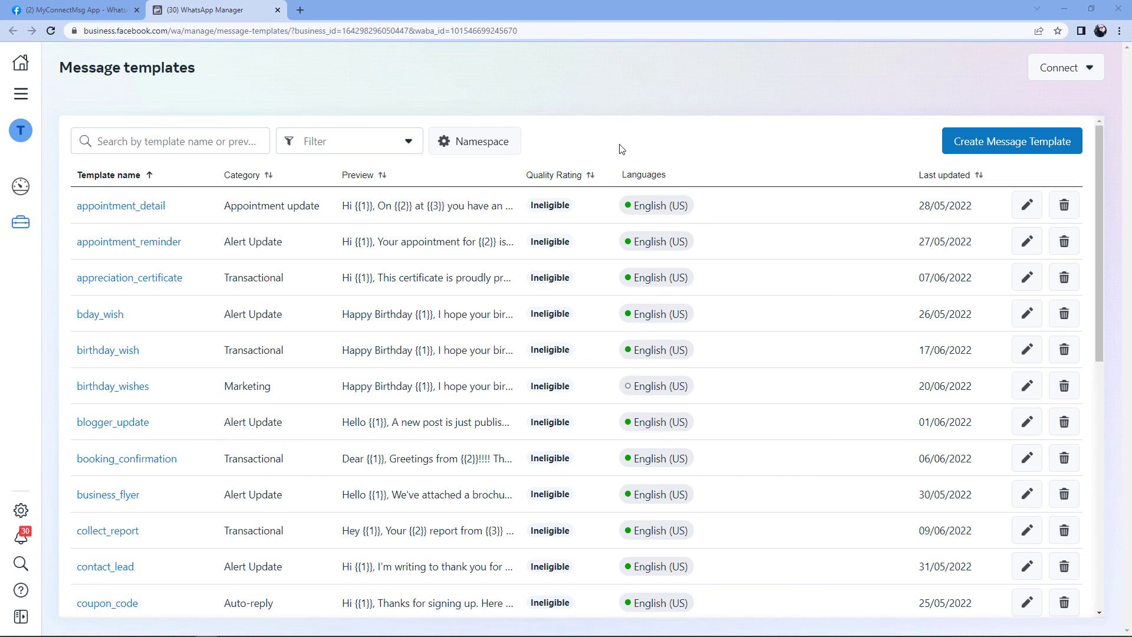
scroll(613, 151, down, 4)
scroll(602, 155, up, 3)
scroll(603, 156, up, 1)
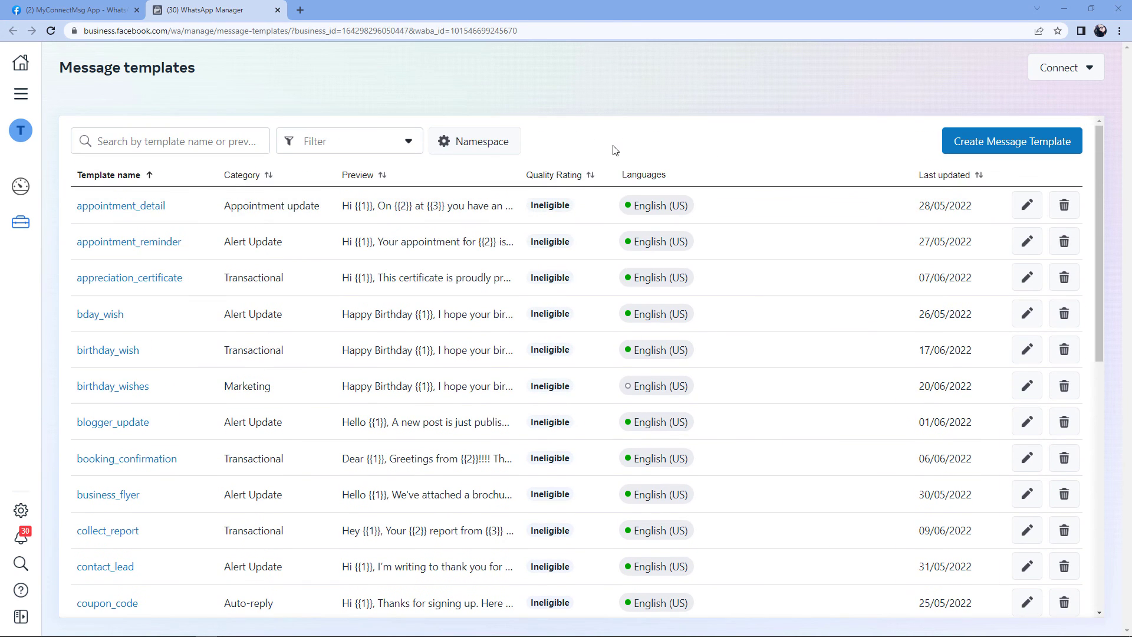